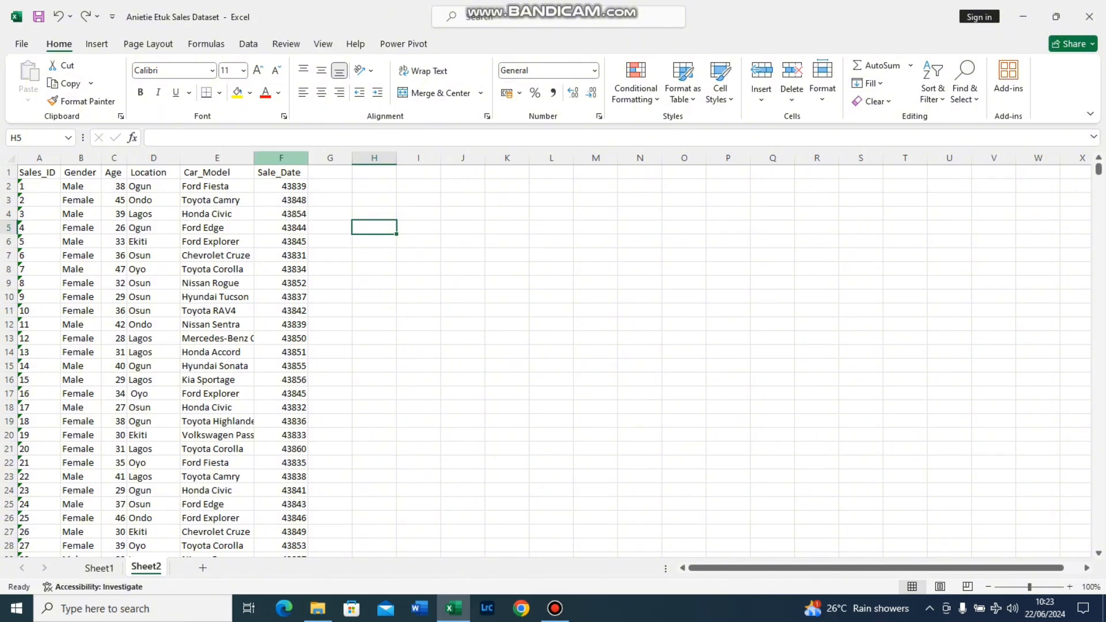
Format the entire Sale_Date column as Short Date.
{"action": "left_click", "coordinate": [281, 158]}
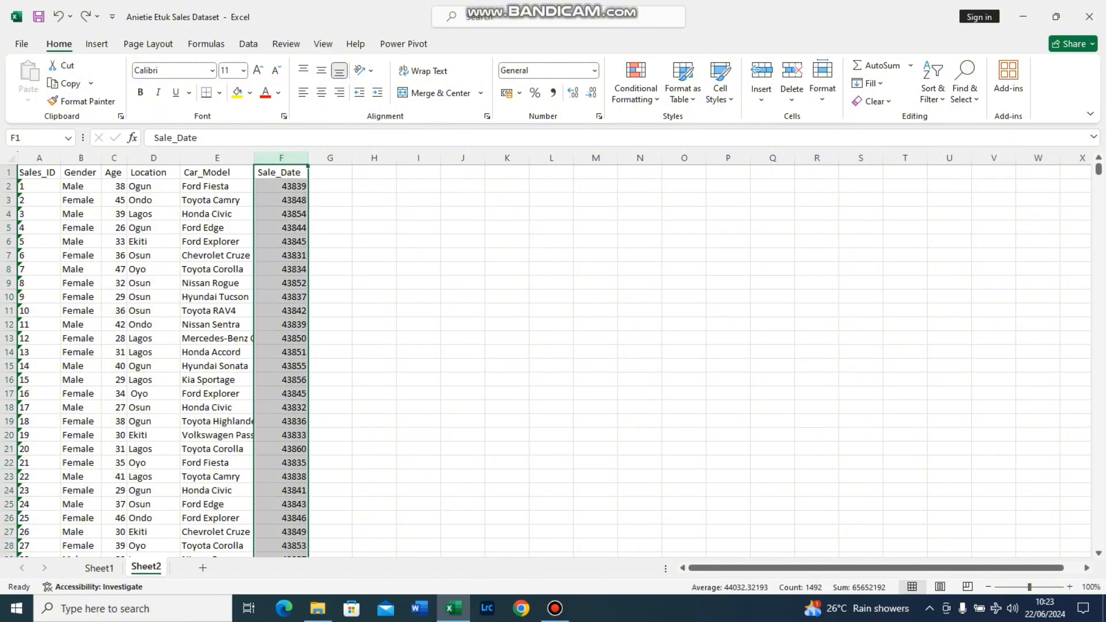
{"action": "left_click", "coordinate": [594, 70]}
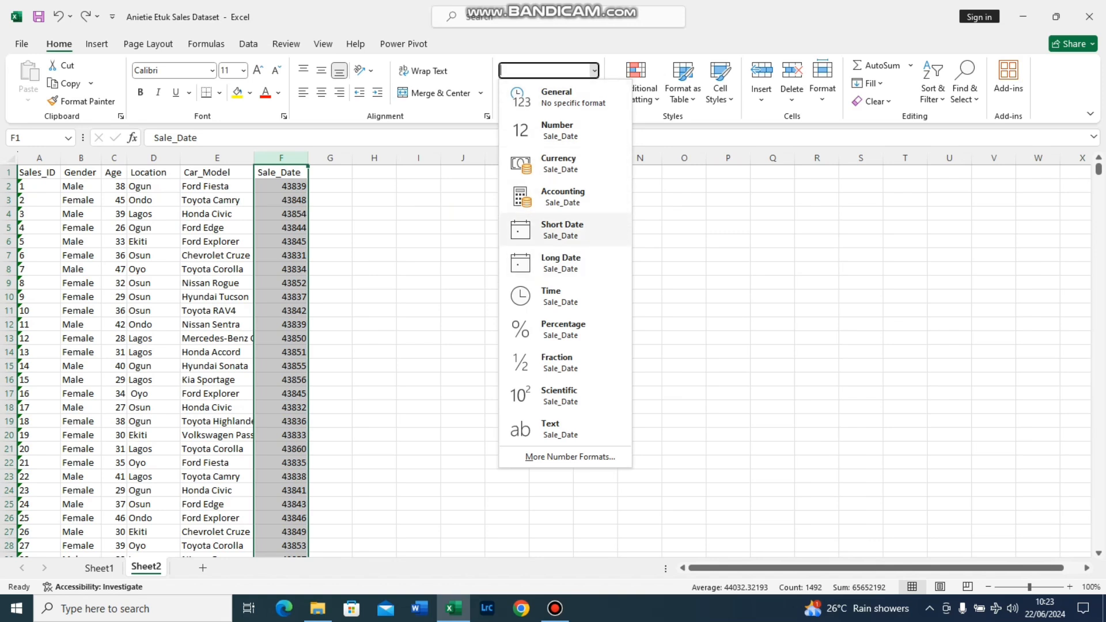
{"action": "left_click", "coordinate": [562, 230]}
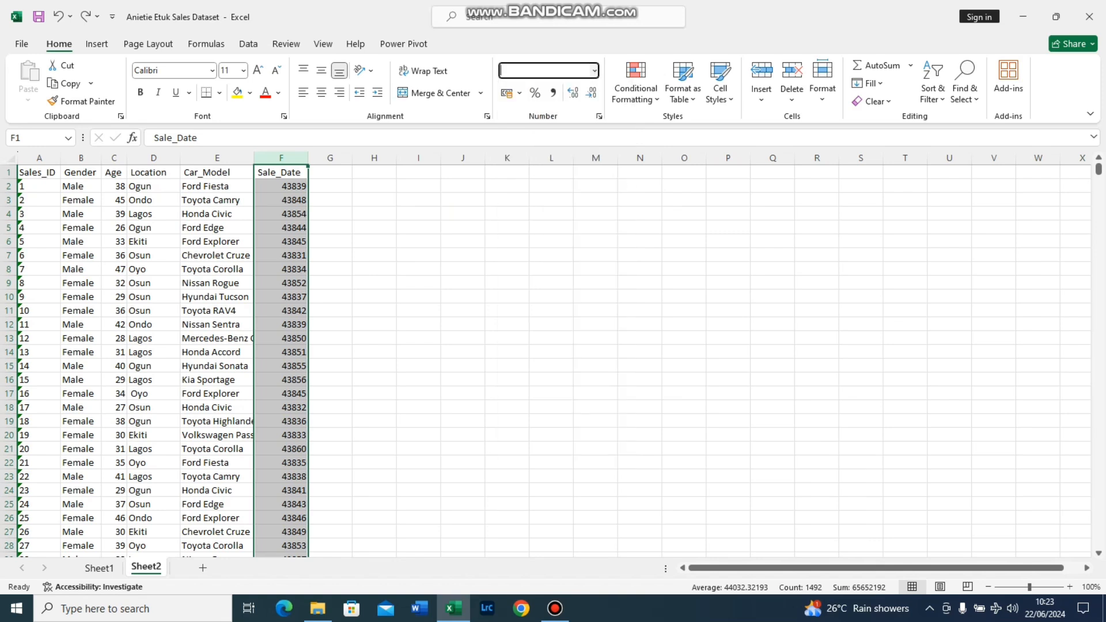
{"action": "left_click", "coordinate": [330, 186]}
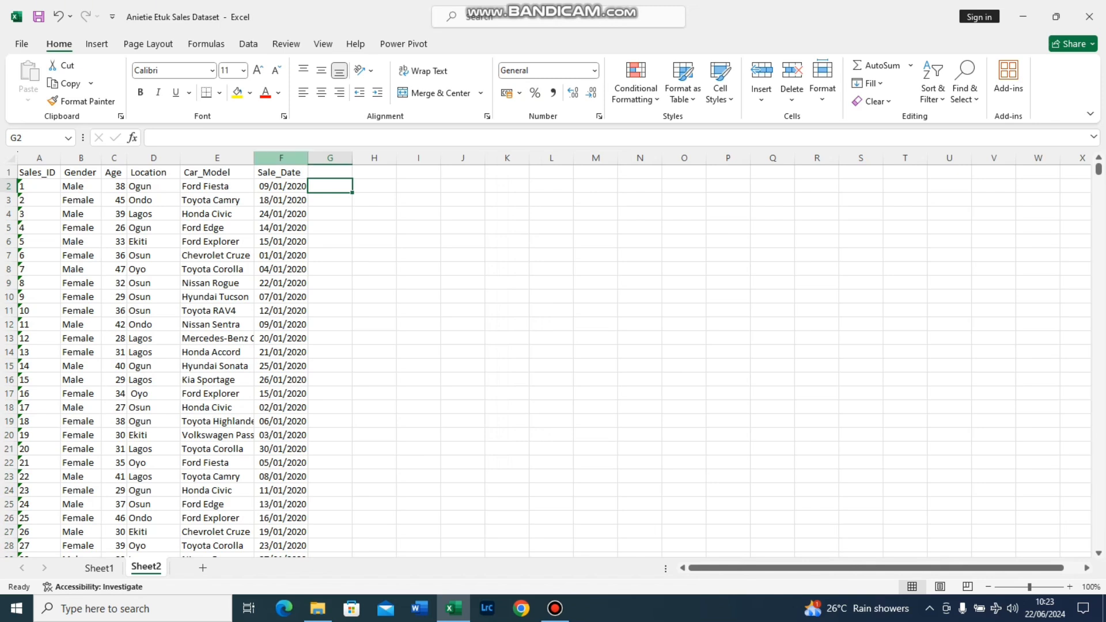
{"action": "left_click", "coordinate": [281, 158]}
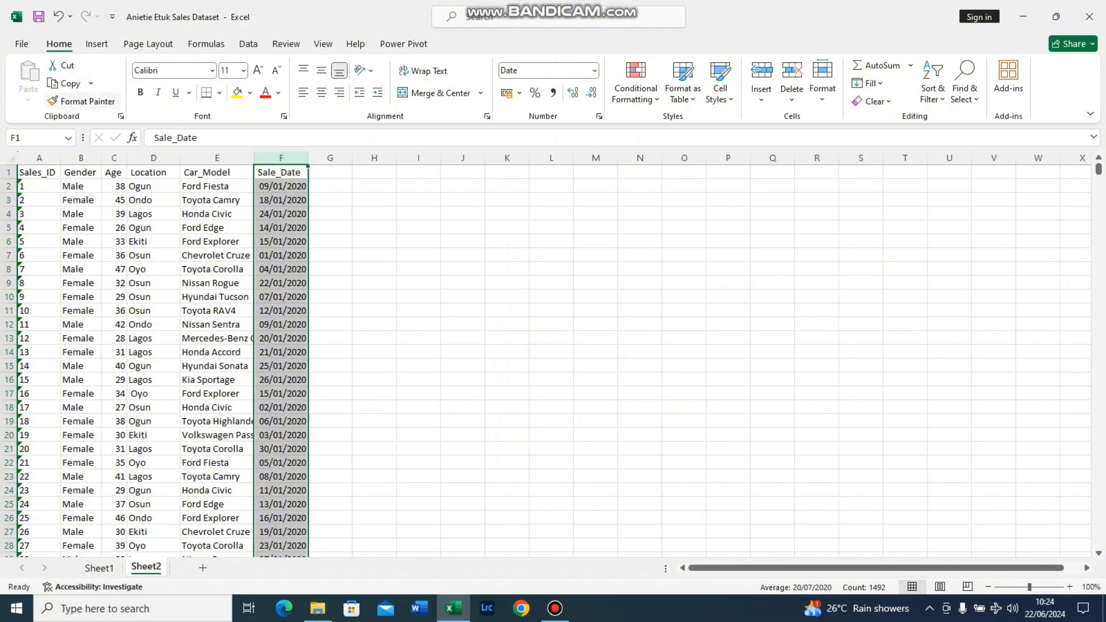
Select the whole sales dataset from the Sales_ID header and add filters to its header row.
{"action": "left_click", "coordinate": [40, 172]}
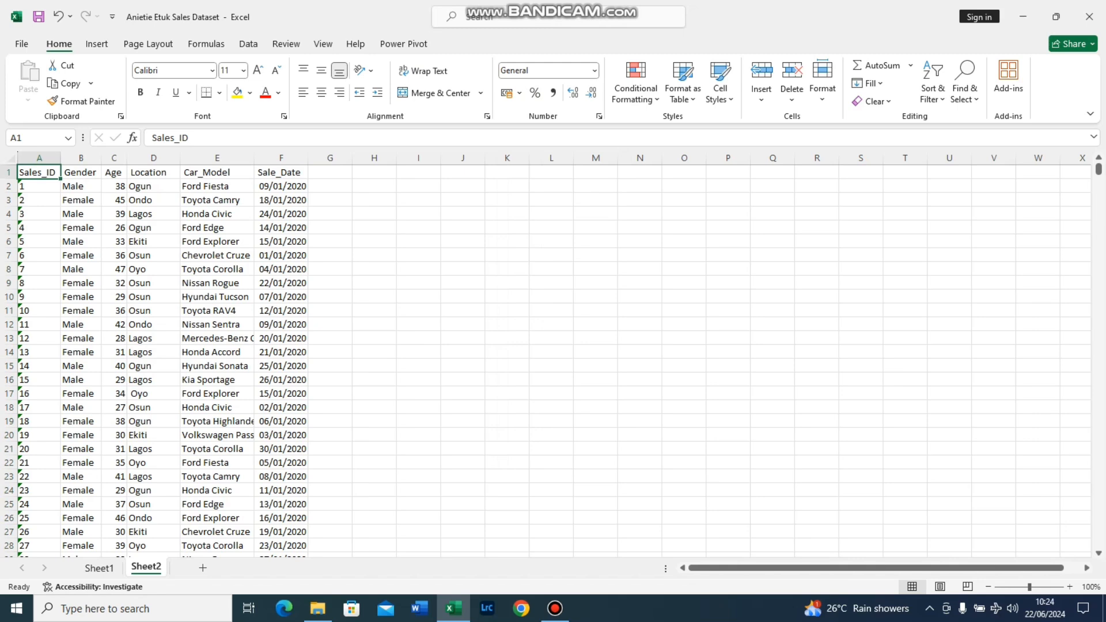
{"action": "key", "text": "ctrl+shift+Right"}
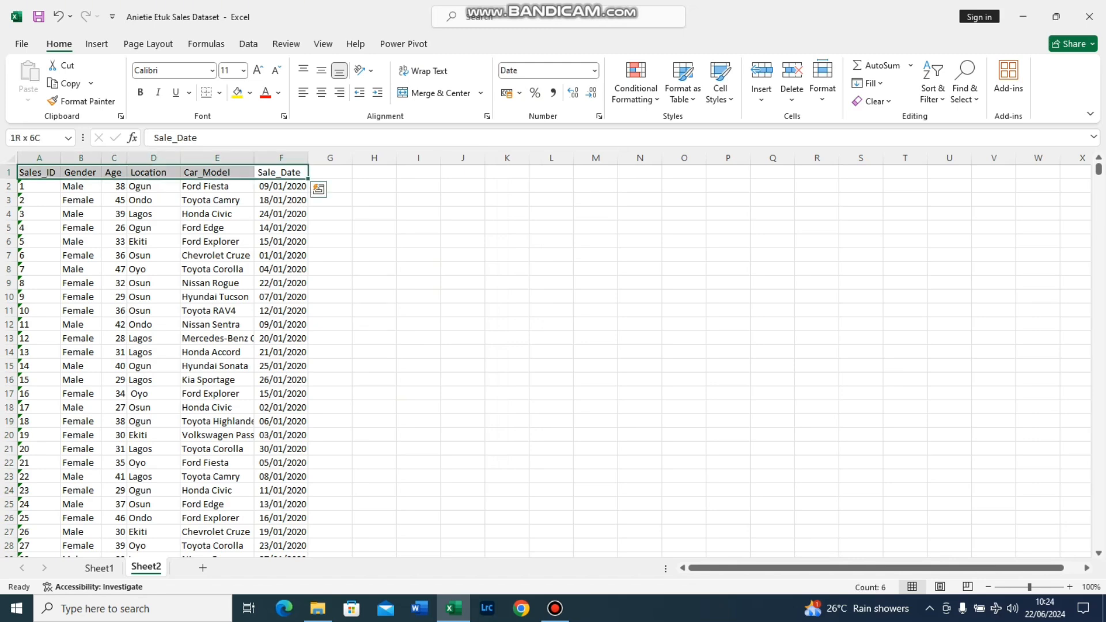
{"action": "key", "text": "ctrl+shift+Down"}
{"action": "left_click_drag", "start_coordinate": [1099, 541], "coordinate": [1098, 167]}
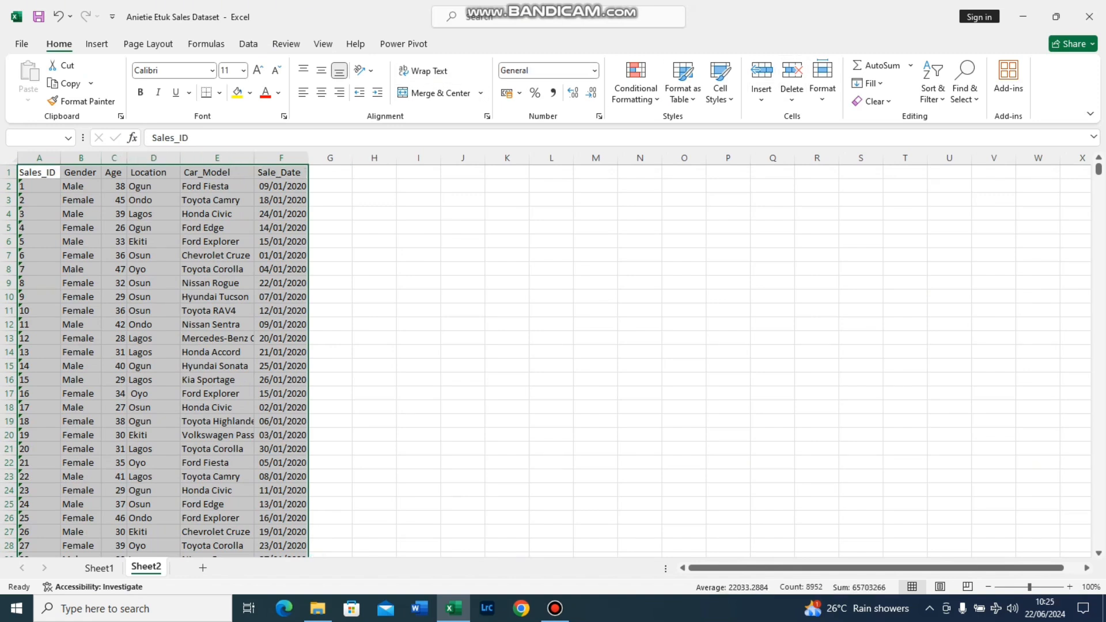
{"action": "left_click", "coordinate": [932, 87]}
{"action": "left_click", "coordinate": [954, 180]}
{"action": "left_click", "coordinate": [281, 214]}
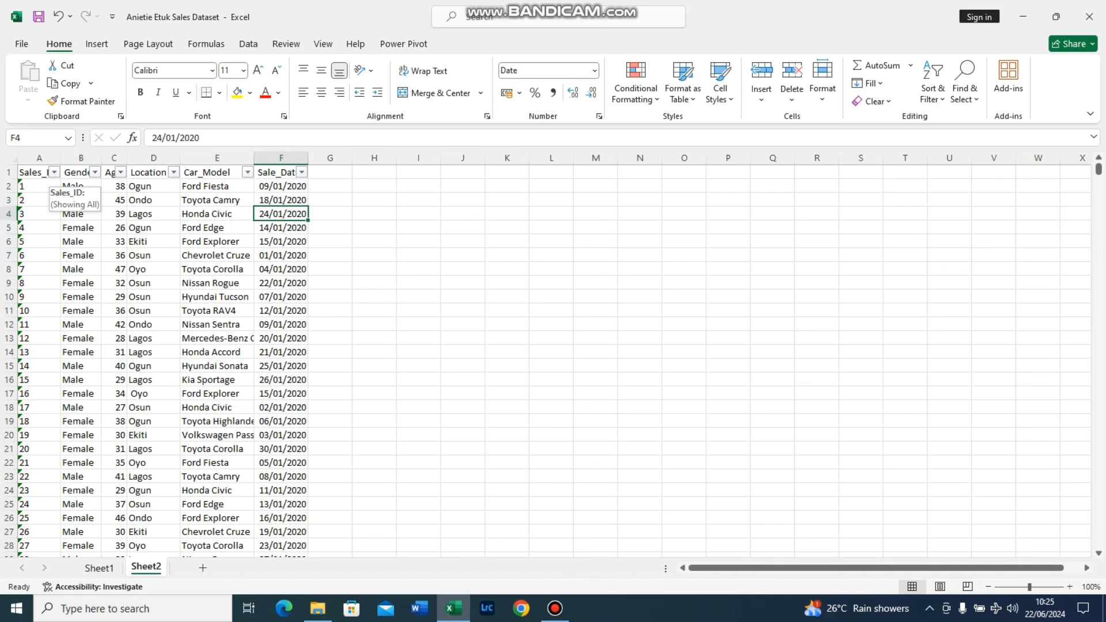
Examine the distinct values in the Sales_ID and Gender filter lists without applying a filter.
{"action": "left_click", "coordinate": [53, 172]}
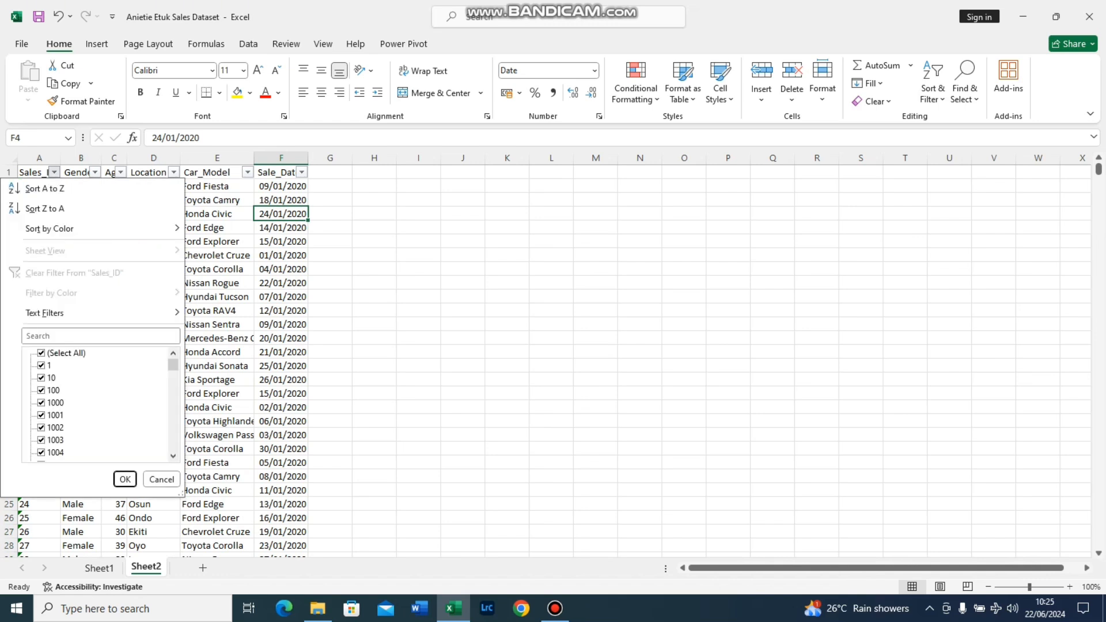
{"action": "left_click_drag", "start_coordinate": [172, 364], "coordinate": [173, 434]}
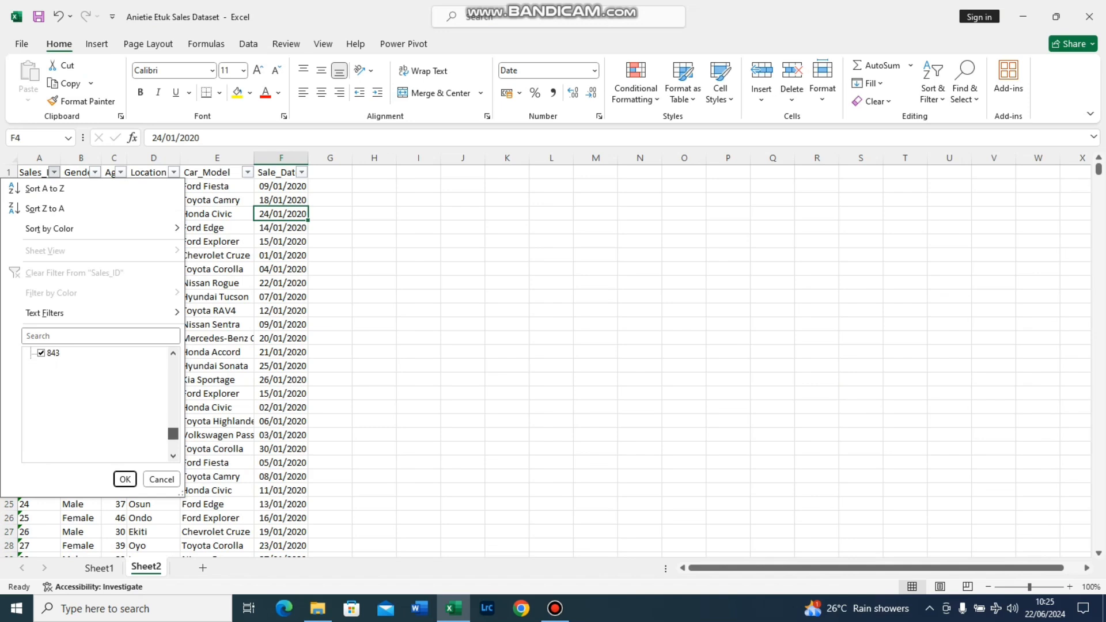
{"action": "left_click", "coordinate": [161, 479]}
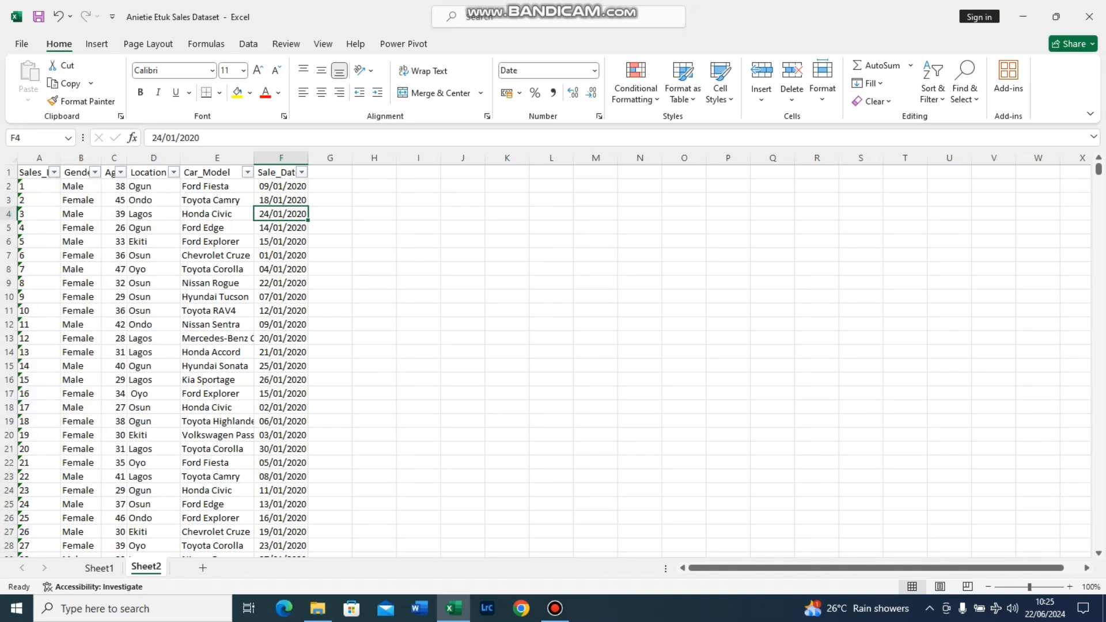
{"action": "left_click", "coordinate": [94, 172]}
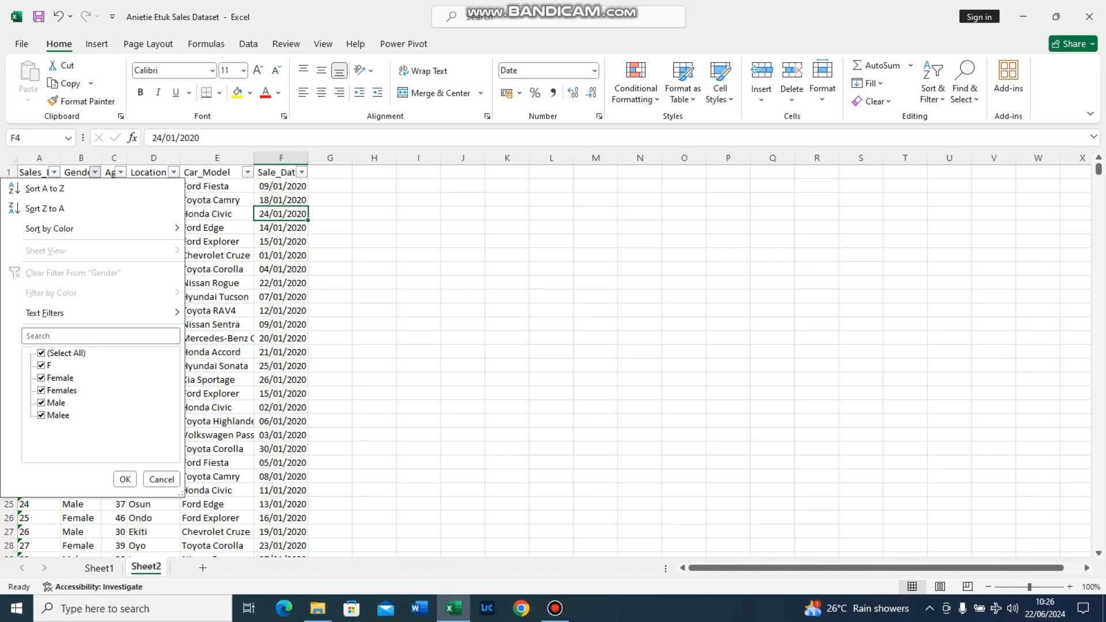
{"action": "left_click", "coordinate": [162, 479]}
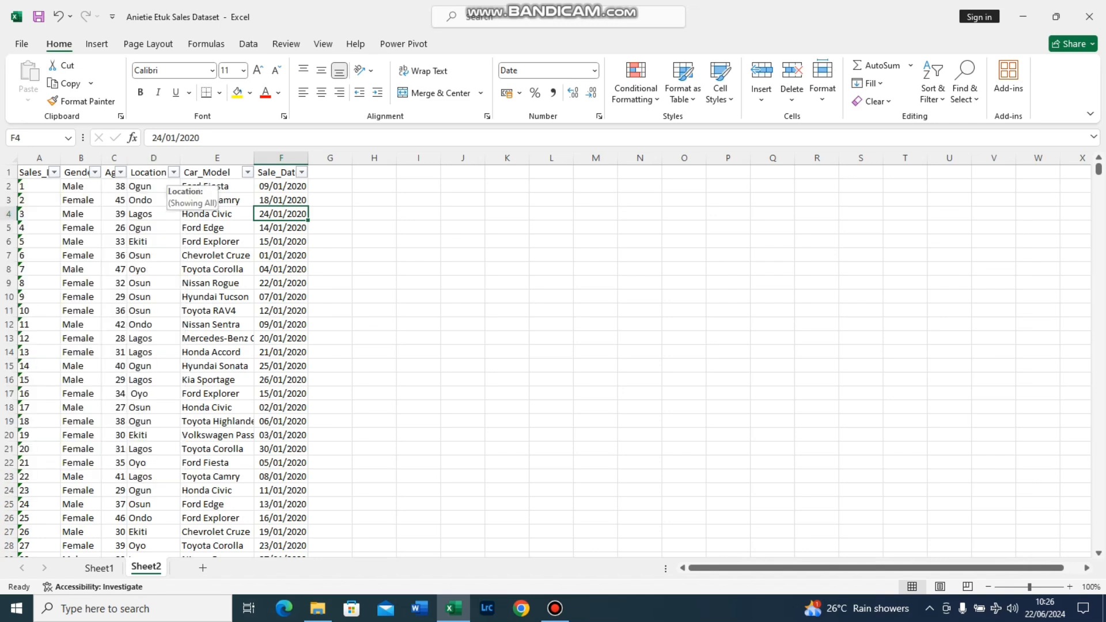
Filter the Location column to show only Lagos.
{"action": "left_click", "coordinate": [174, 172]}
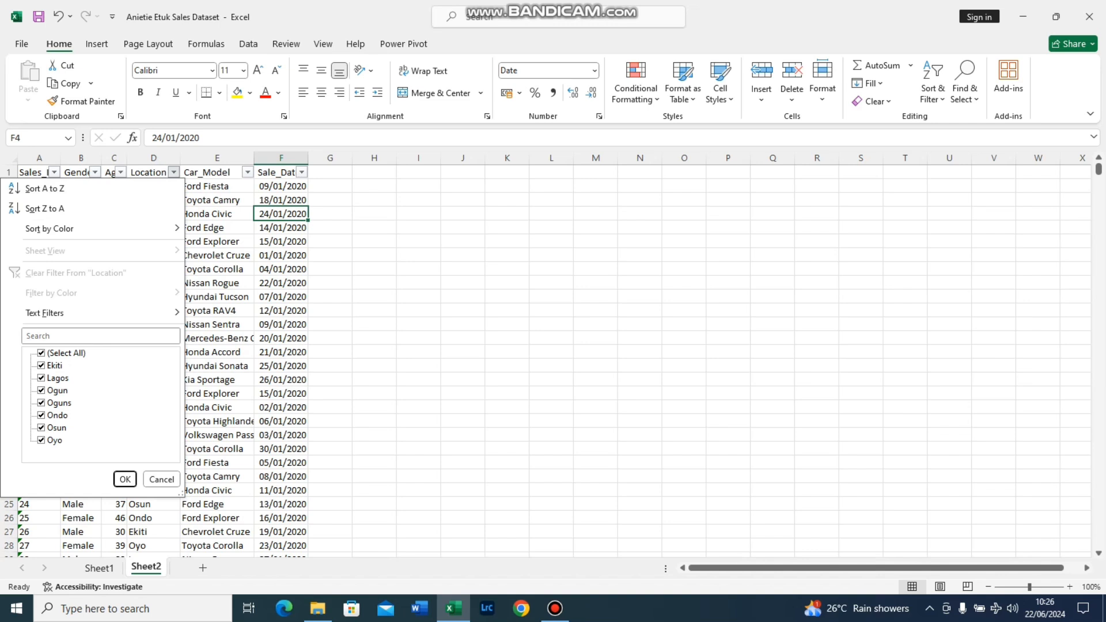
{"action": "left_click", "coordinate": [41, 353]}
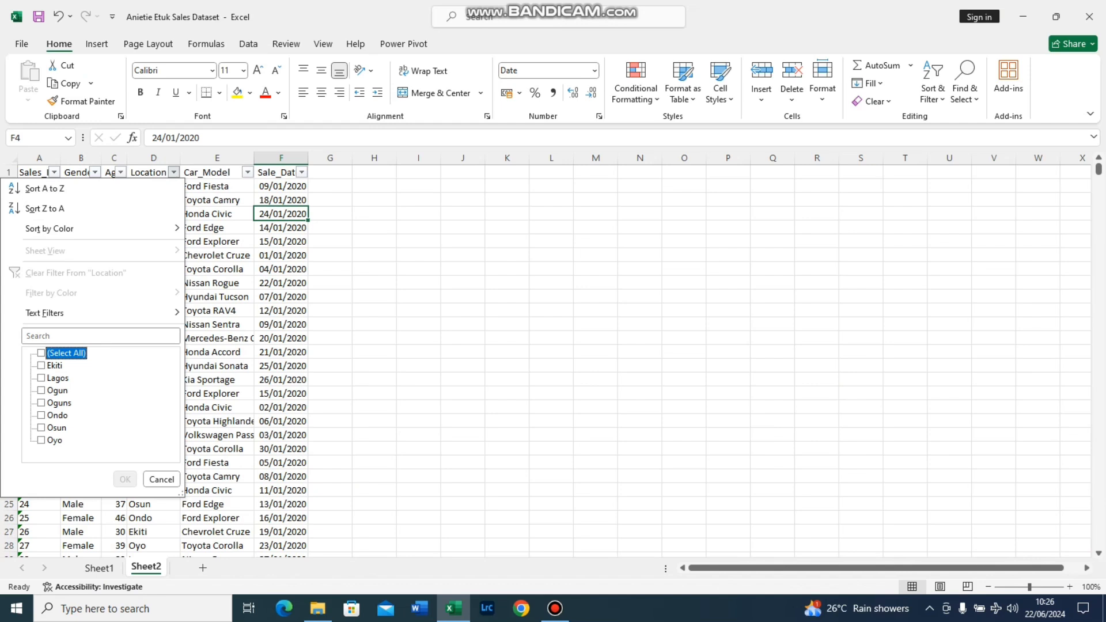
{"action": "left_click", "coordinate": [42, 378]}
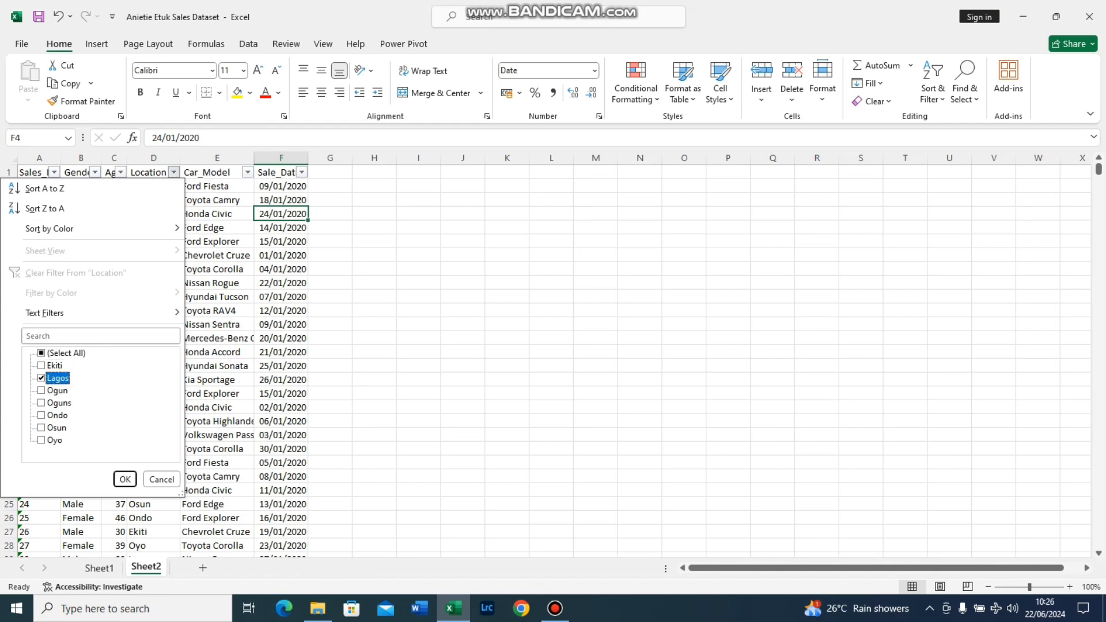
{"action": "left_click", "coordinate": [125, 479]}
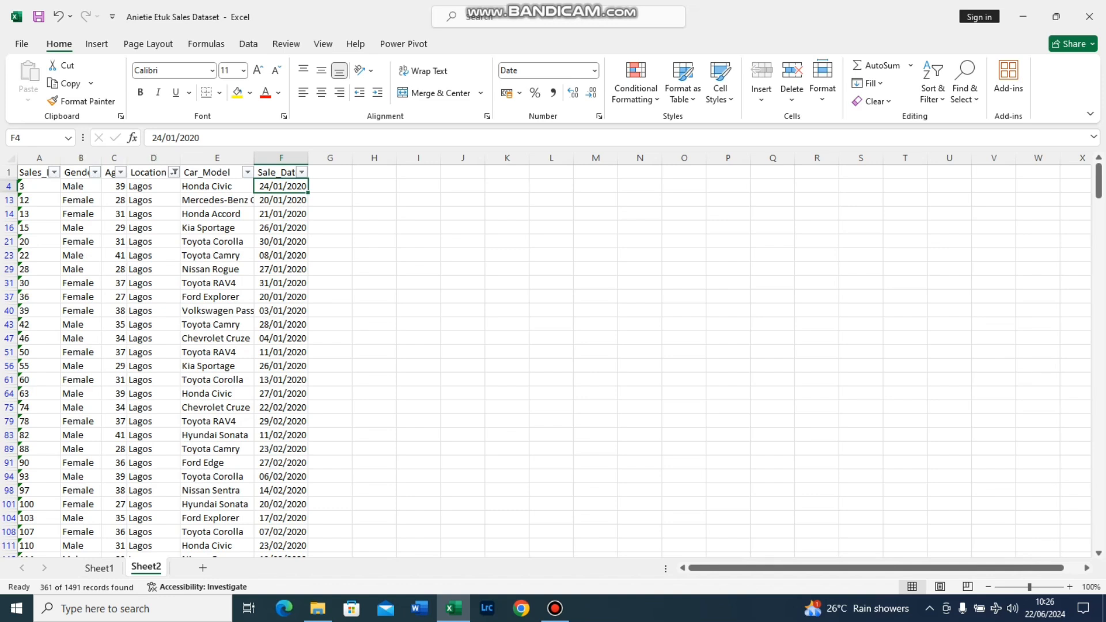
Highlight the filtered Location column with a yellow fill.
{"action": "left_click_drag", "start_coordinate": [1099, 182], "coordinate": [1099, 214]}
{"action": "left_click", "coordinate": [153, 158]}
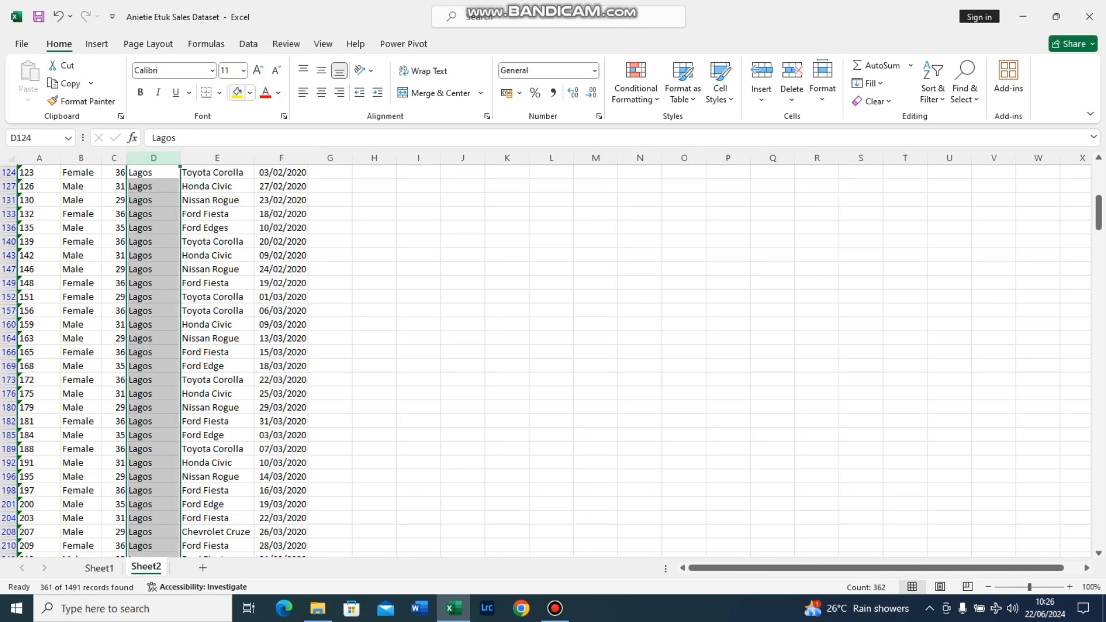
{"action": "left_click", "coordinate": [237, 92]}
{"action": "left_click_drag", "start_coordinate": [1098, 212], "coordinate": [1098, 173]}
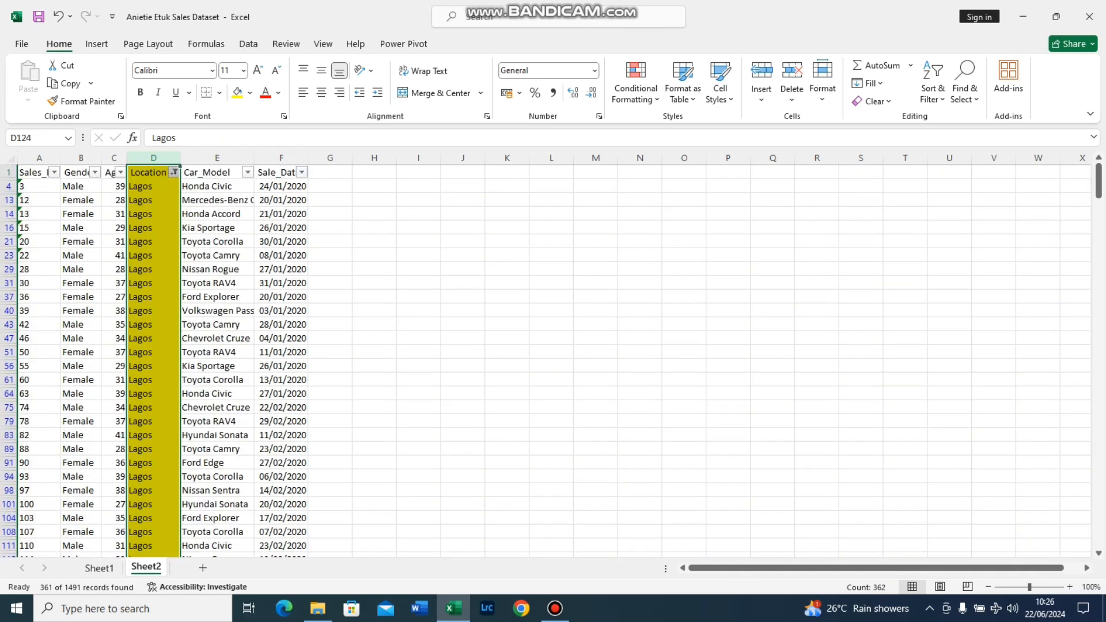
{"action": "left_click", "coordinate": [218, 214]}
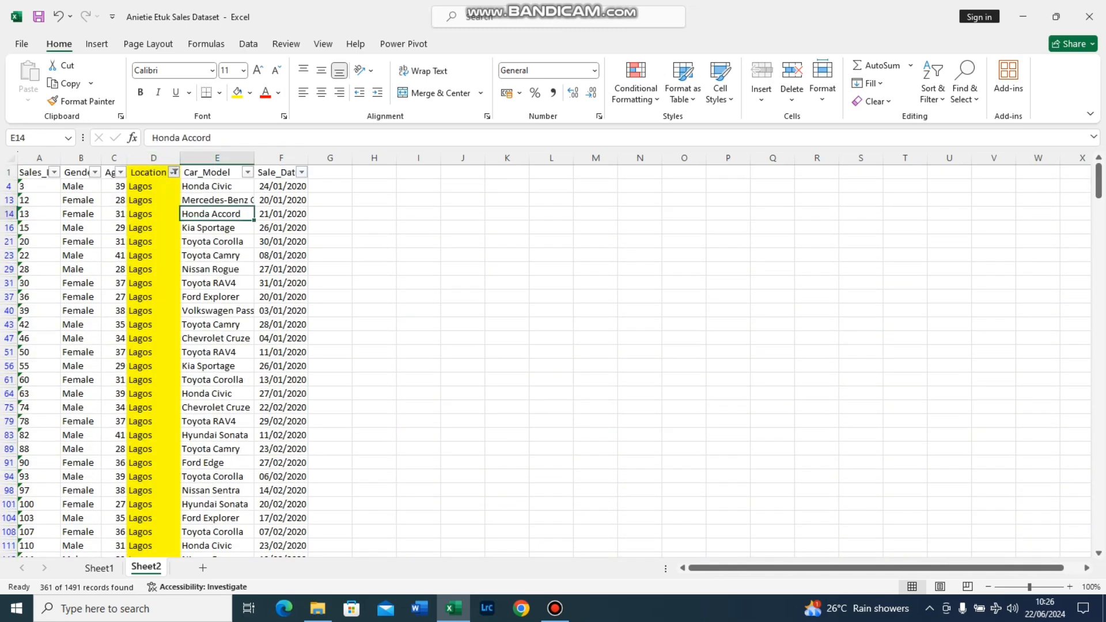
Change the Location filter to show only Osun.
{"action": "left_click", "coordinate": [174, 172]}
{"action": "left_click", "coordinate": [41, 353]}
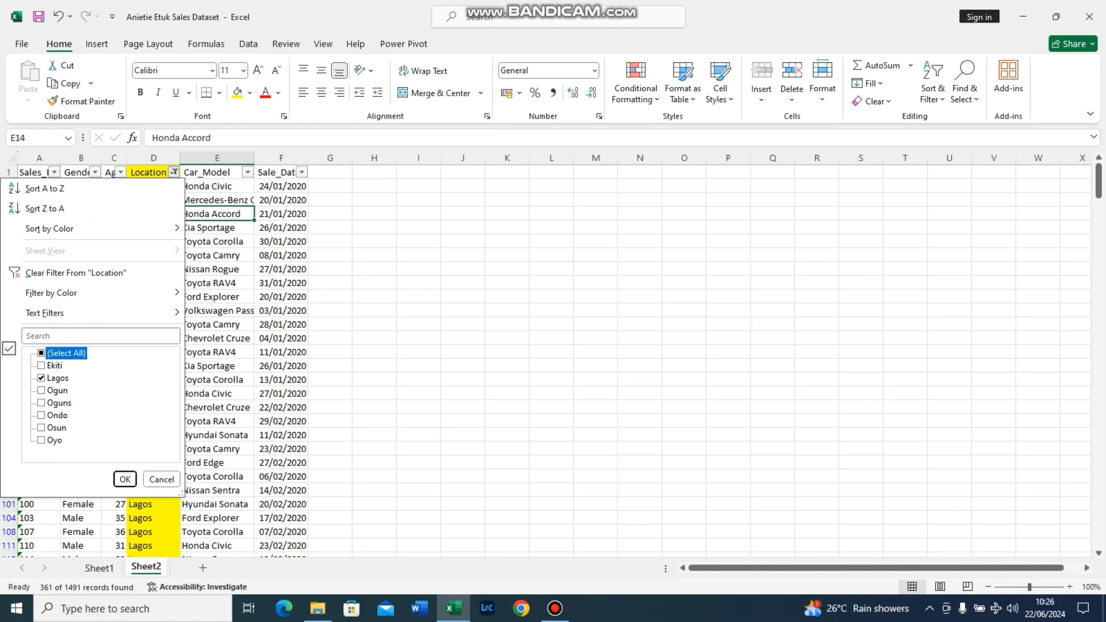
{"action": "left_click", "coordinate": [41, 353]}
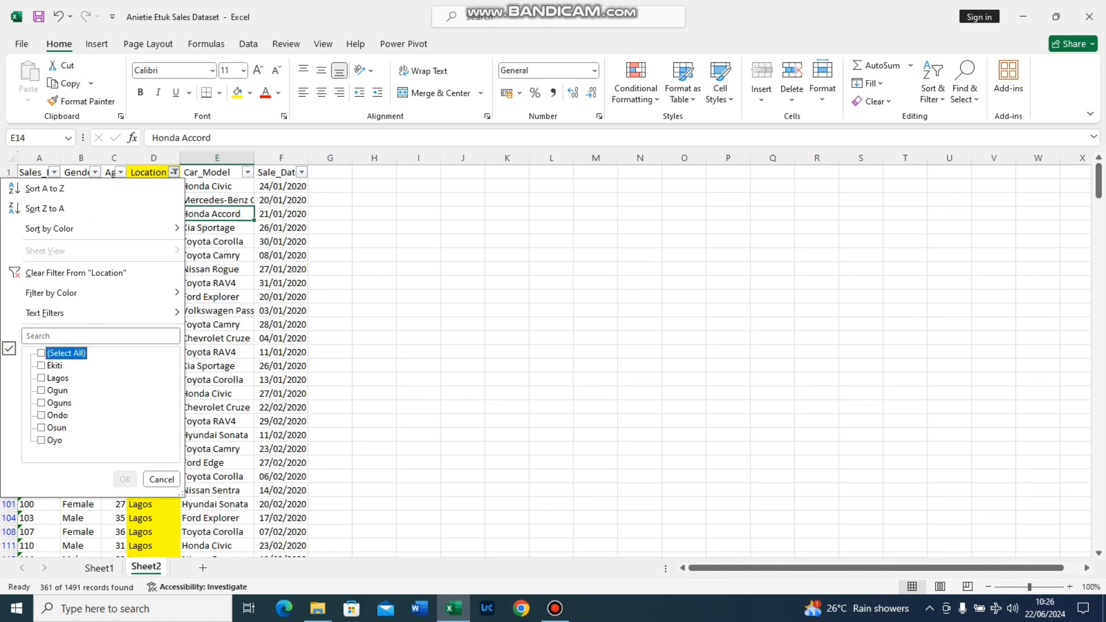
{"action": "left_click", "coordinate": [40, 428]}
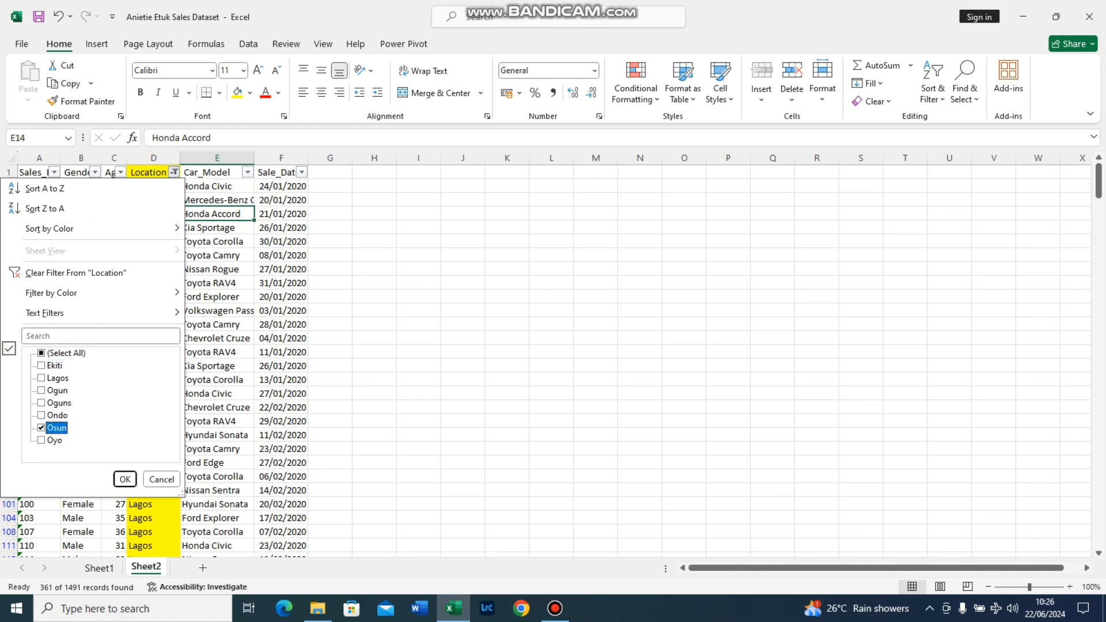
{"action": "left_click", "coordinate": [125, 480]}
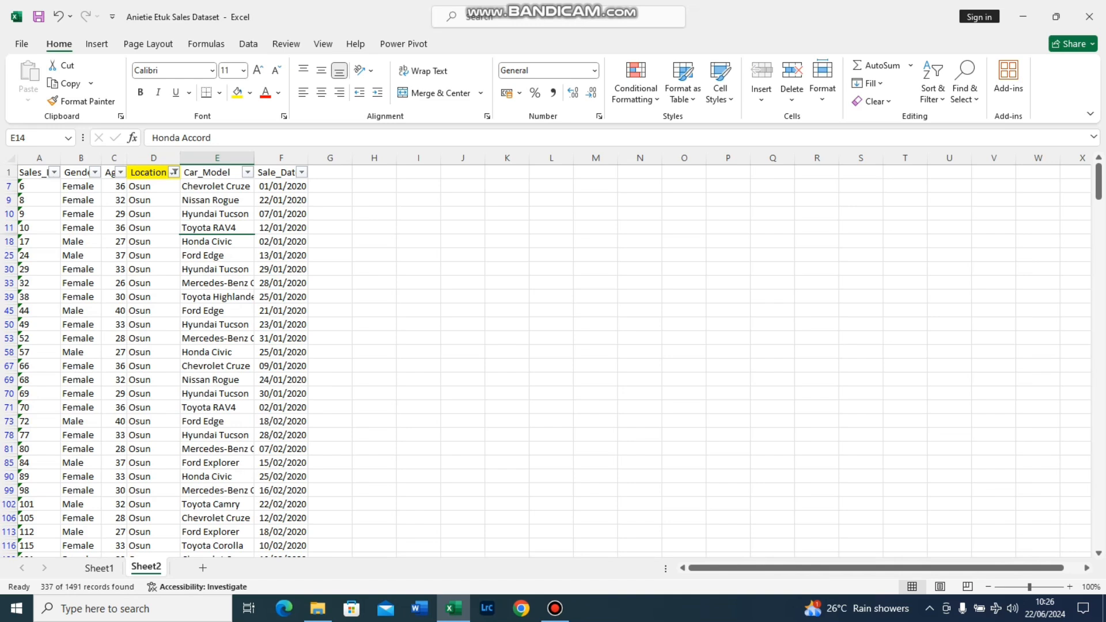
Remove the fill colour from the Location column, header included, and clear the Location filter.
{"action": "left_click", "coordinate": [149, 172]}
{"action": "key", "text": "ctrl+shift+Down"}
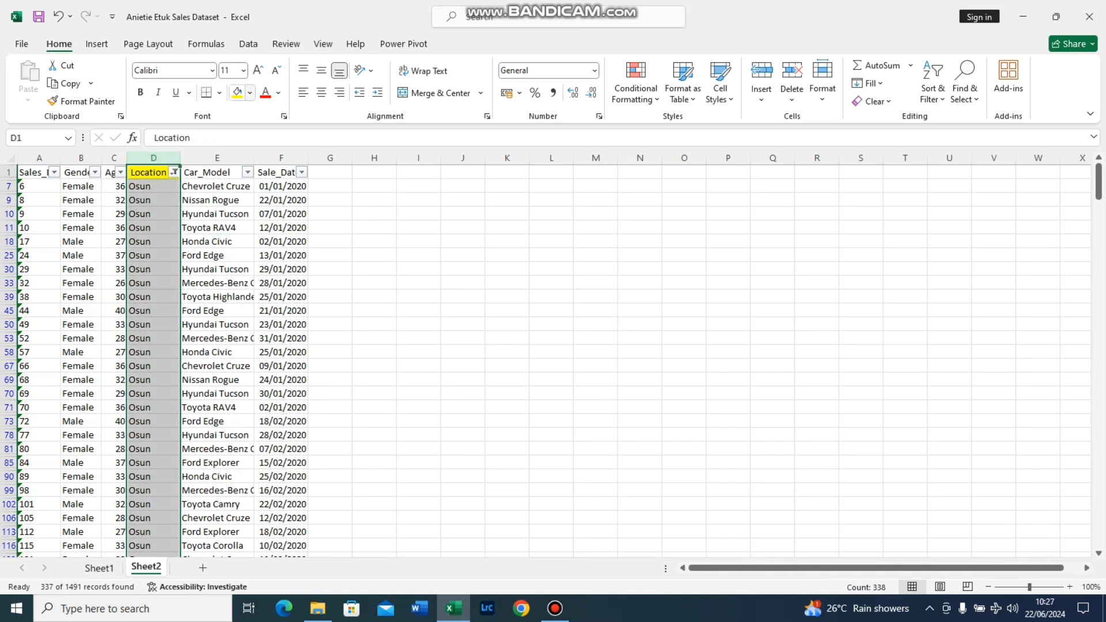
{"action": "left_click", "coordinate": [249, 93]}
{"action": "left_click", "coordinate": [266, 245]}
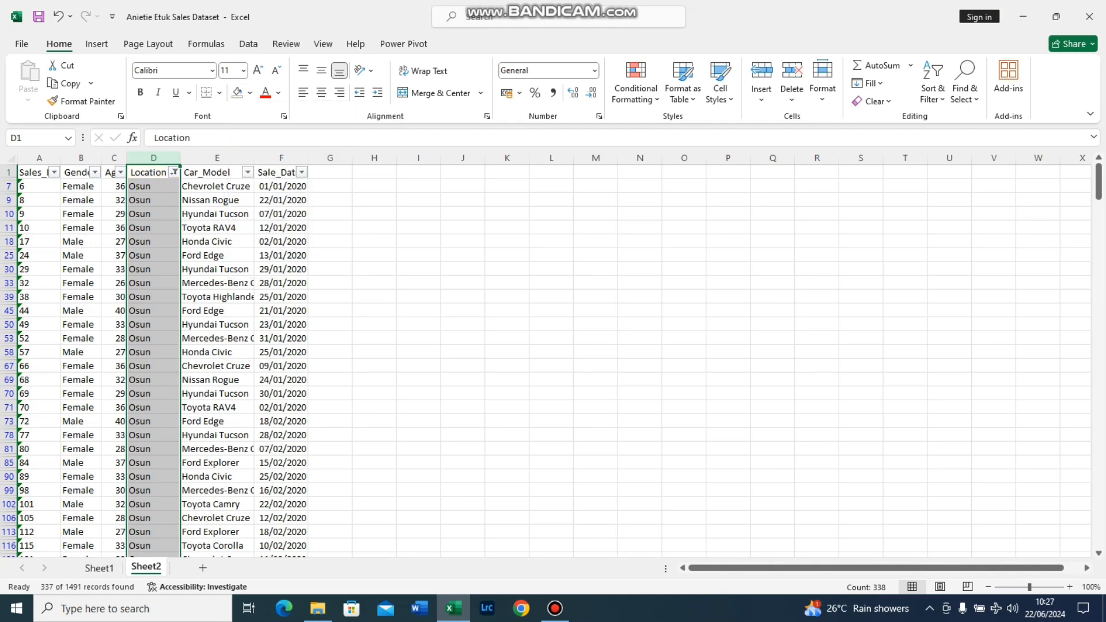
{"action": "left_click", "coordinate": [174, 171]}
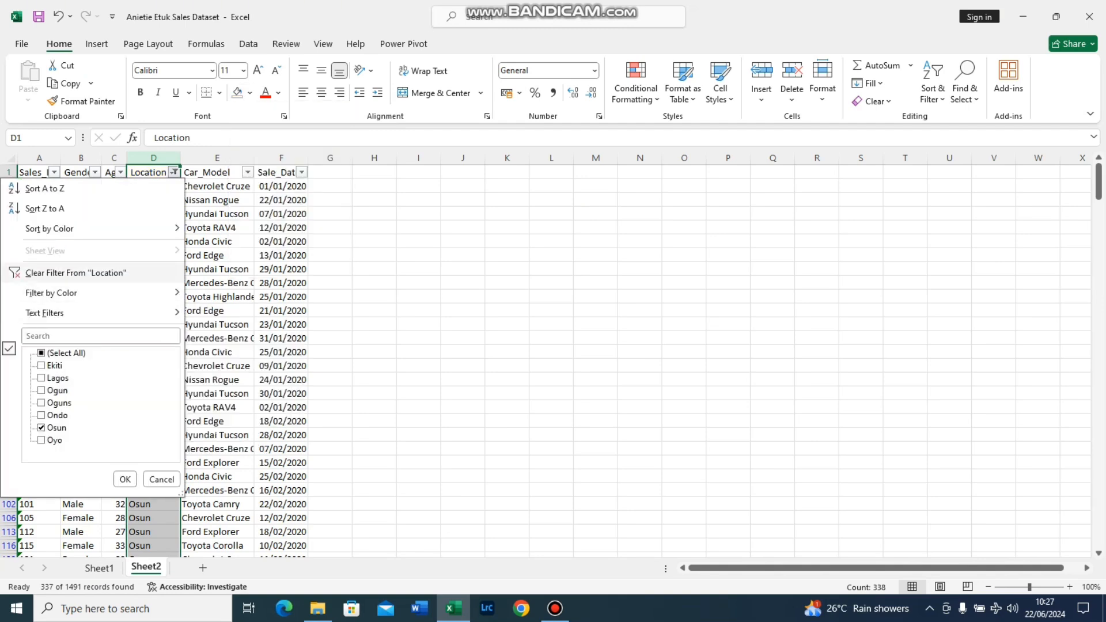
{"action": "left_click", "coordinate": [76, 273]}
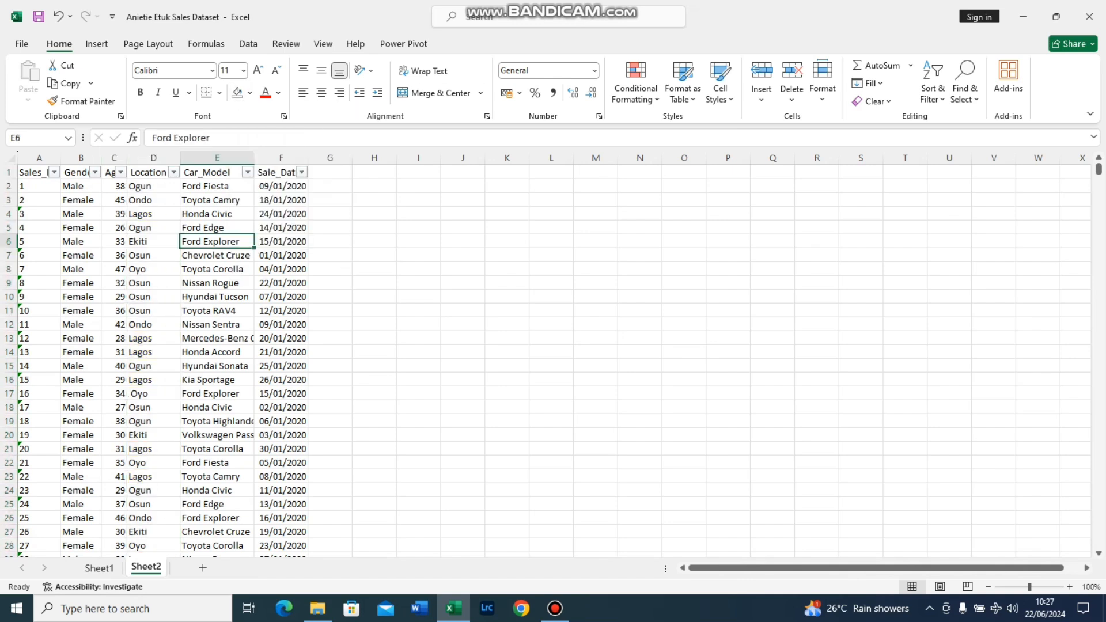
Turn off the header filters for the whole sales dataset and return to cell A1.
{"action": "left_click", "coordinate": [932, 94]}
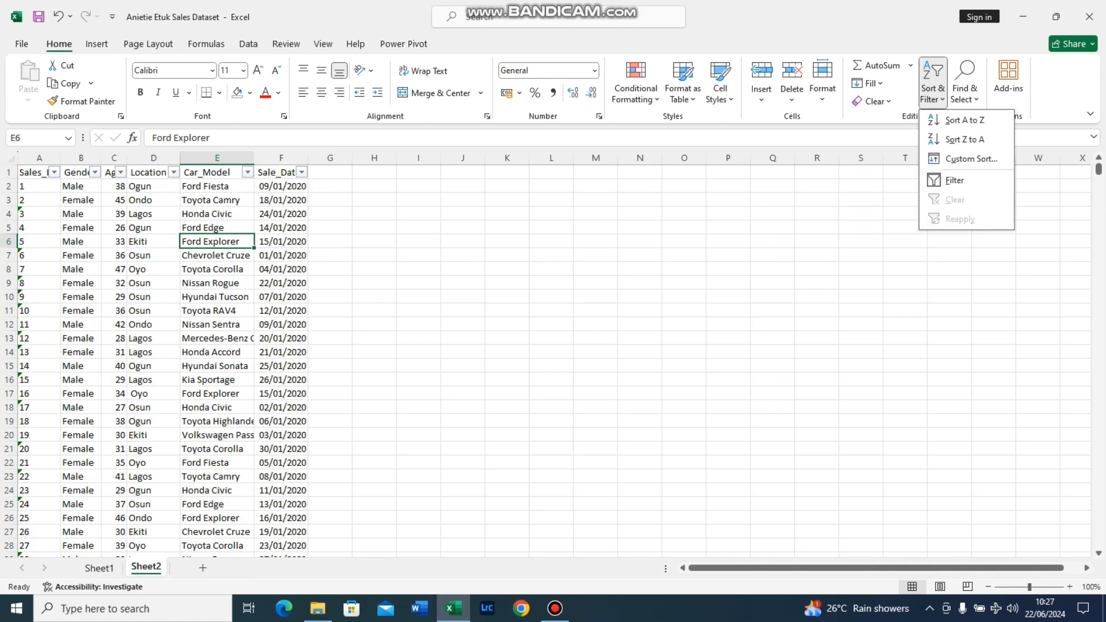
{"action": "key", "text": "Escape"}
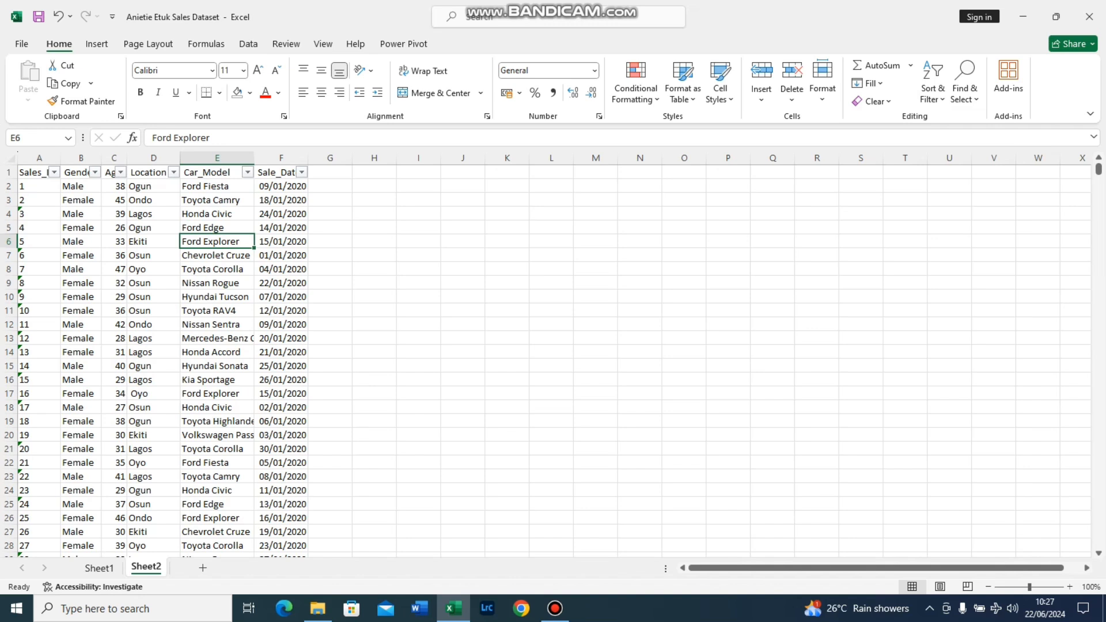
{"action": "key", "text": "ctrl+a"}
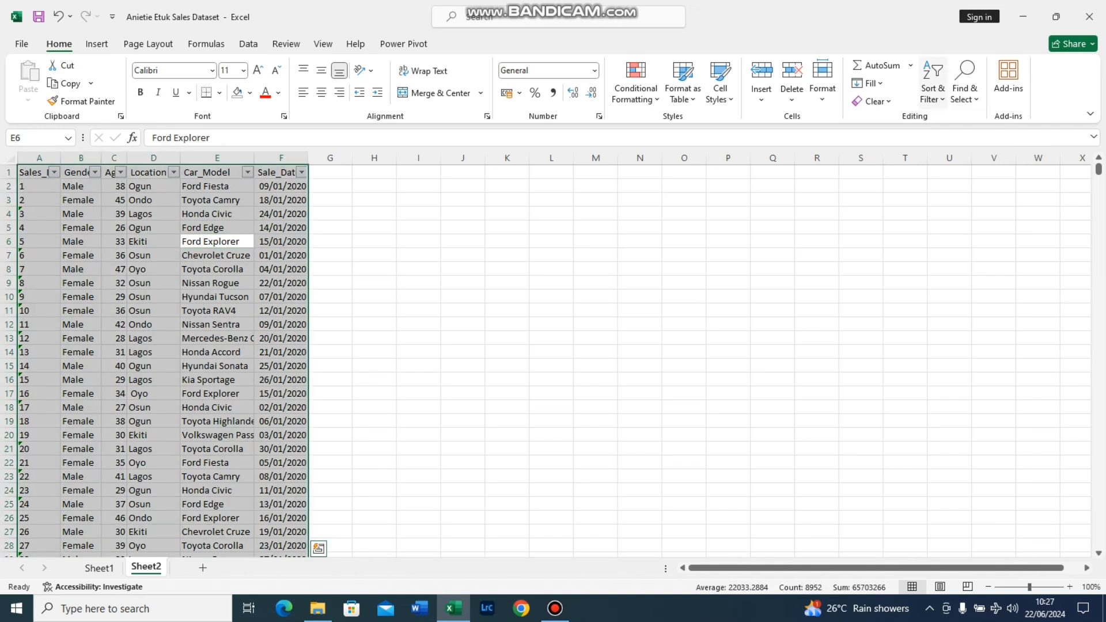
{"action": "left_click", "coordinate": [932, 86]}
{"action": "left_click", "coordinate": [954, 180]}
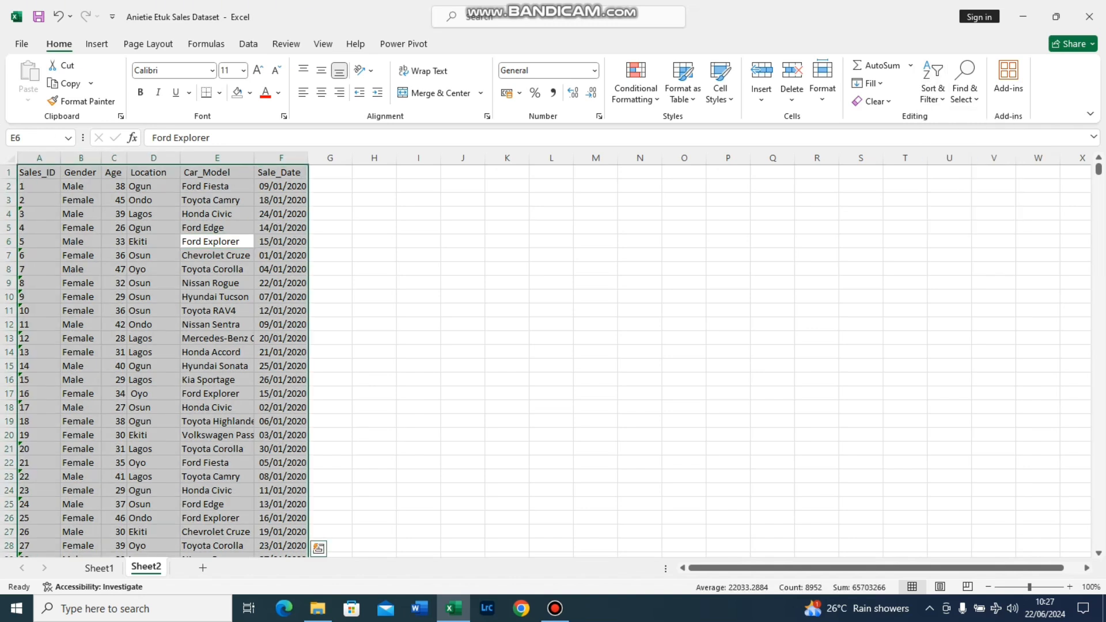
{"action": "left_click", "coordinate": [330, 256]}
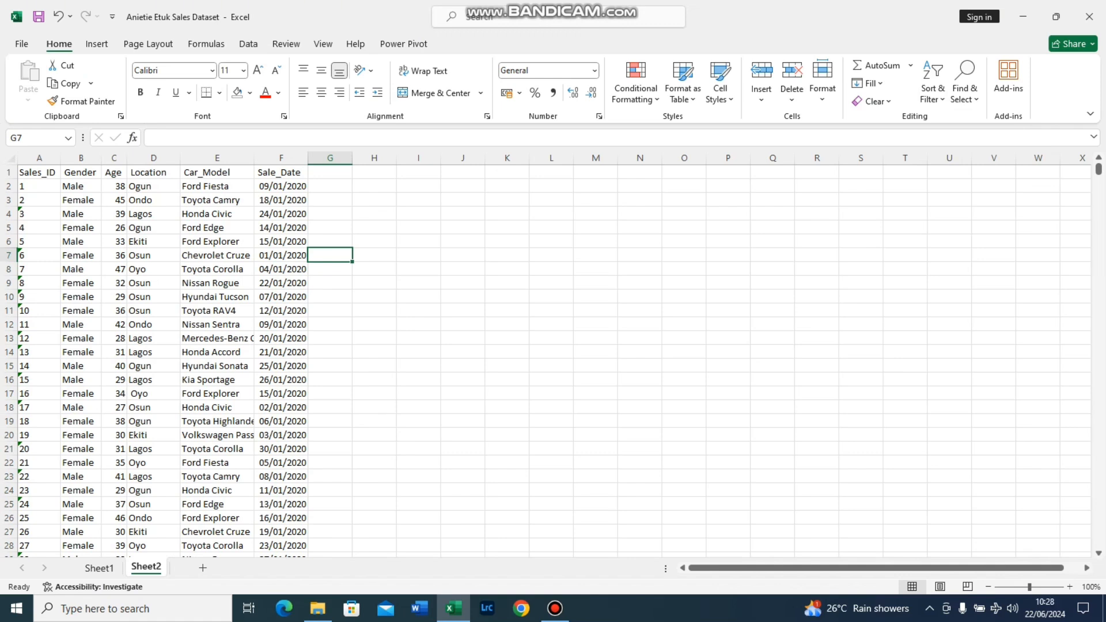
{"action": "left_click", "coordinate": [39, 173]}
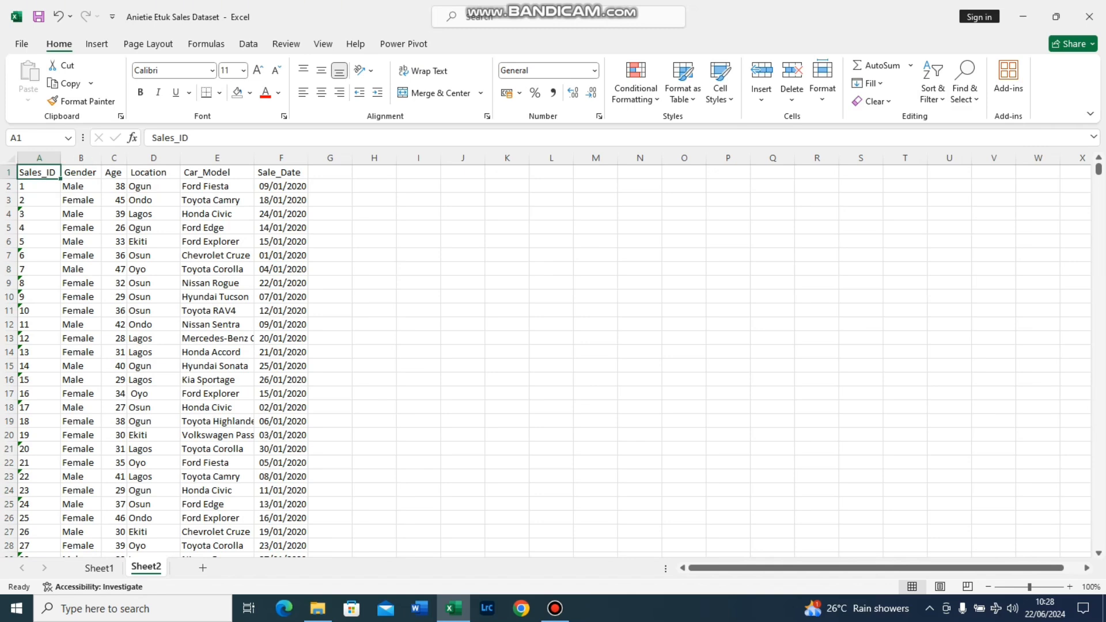
Convert the whole sales dataset, range A1:F1492, into a table with headers.
{"action": "key", "text": "ctrl+shift+Right"}
{"action": "key", "text": "ctrl+shift+Down"}
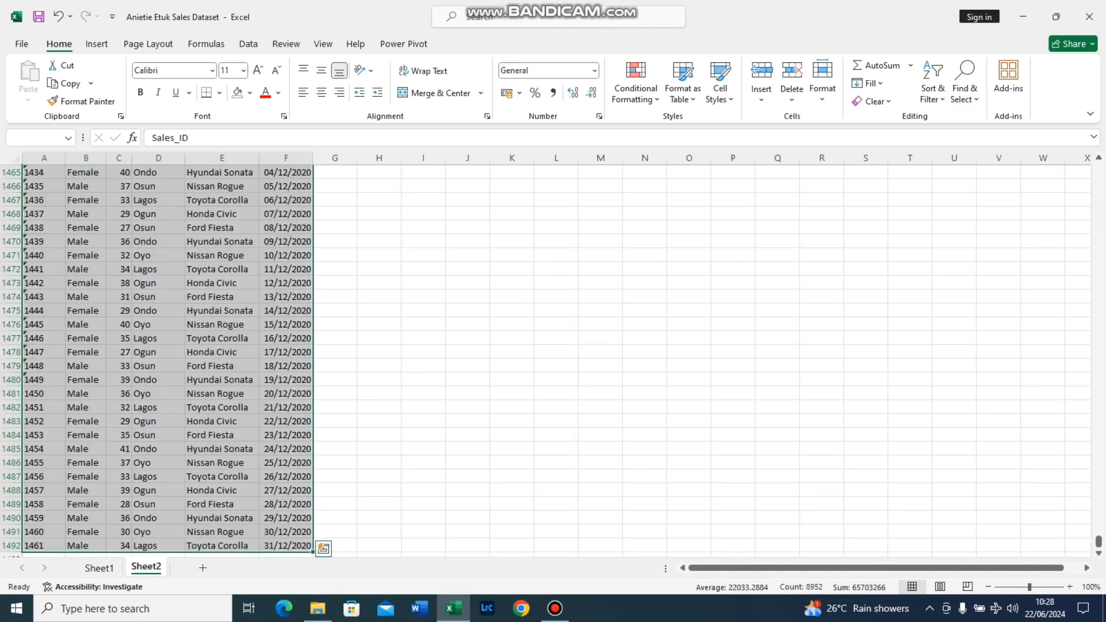
{"action": "left_click_drag", "start_coordinate": [1098, 541], "coordinate": [1098, 166]}
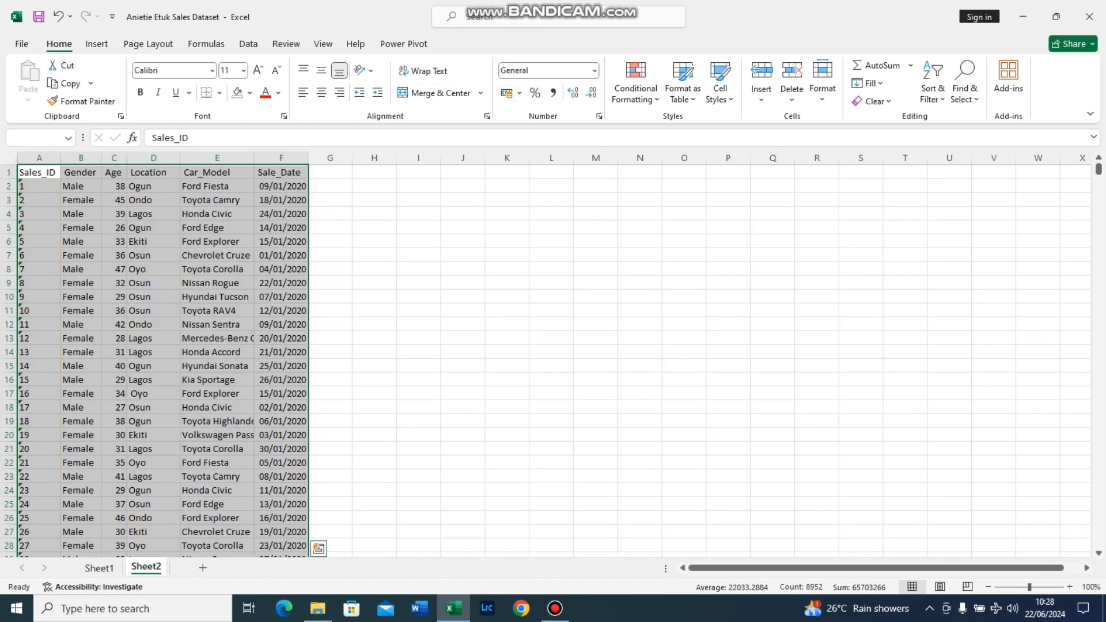
{"action": "left_click", "coordinate": [97, 45]}
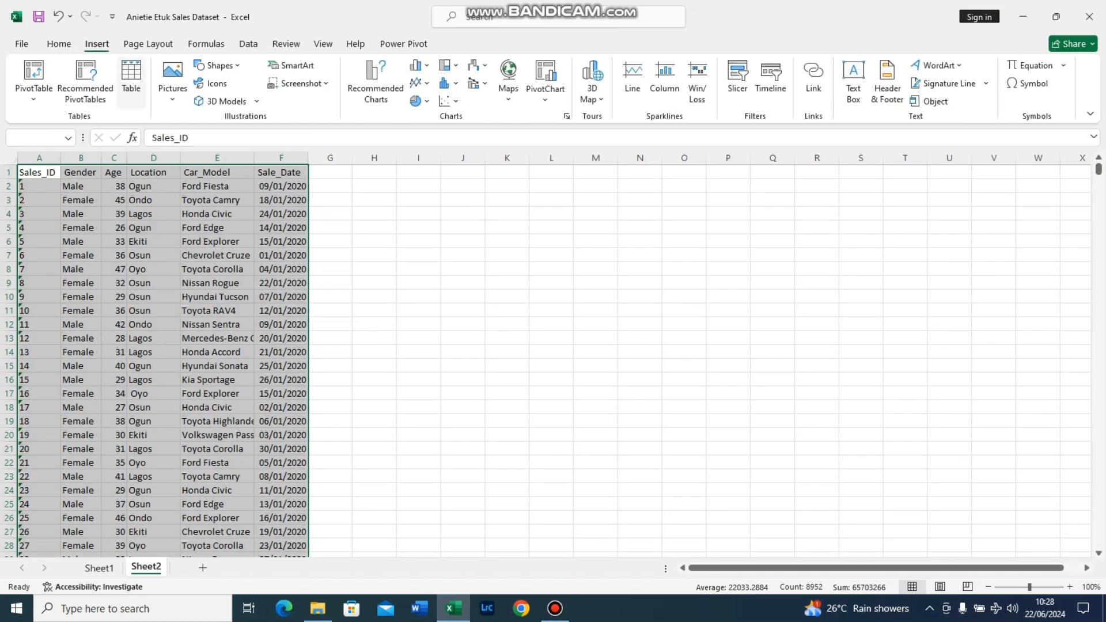
{"action": "left_click", "coordinate": [131, 77]}
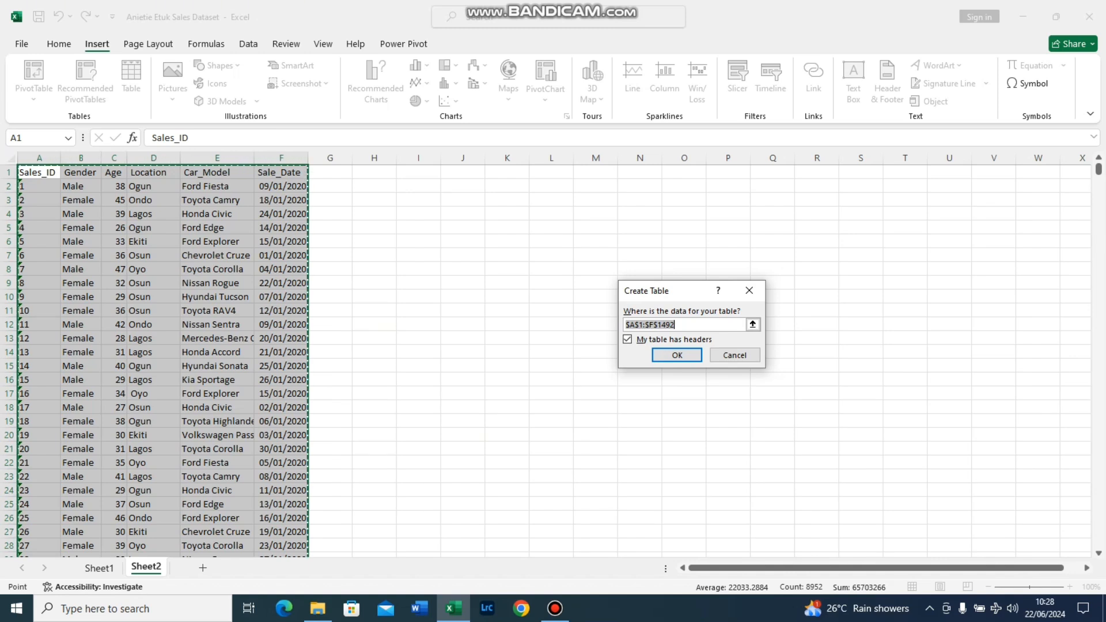
{"action": "key", "text": "Tab"}
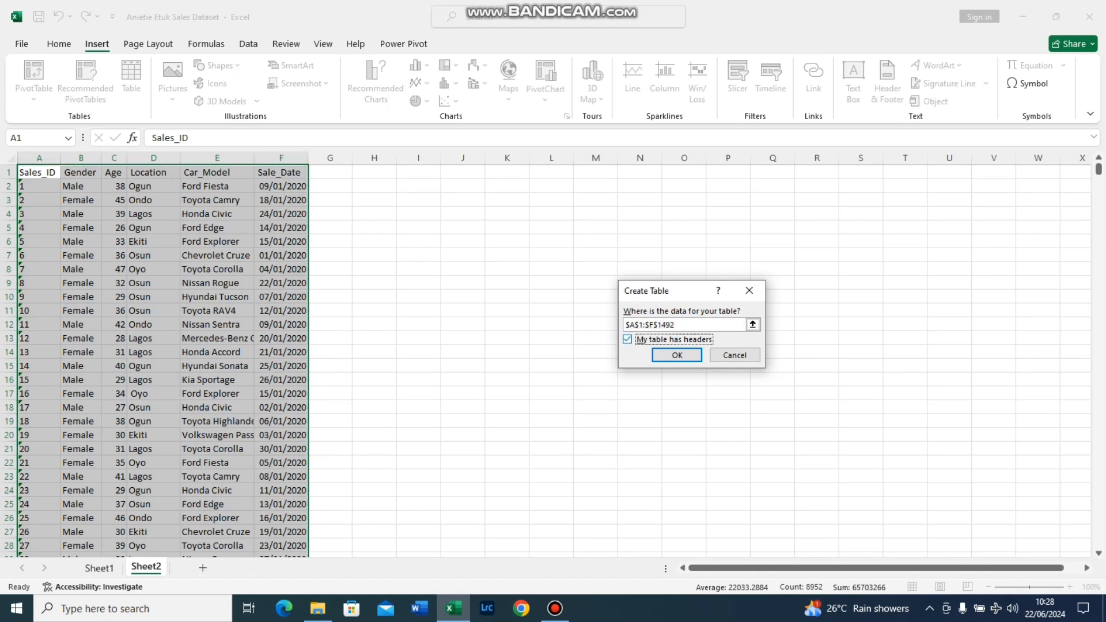
{"action": "key", "text": "space"}
{"action": "key", "text": "space"}
{"action": "key", "text": "Return"}
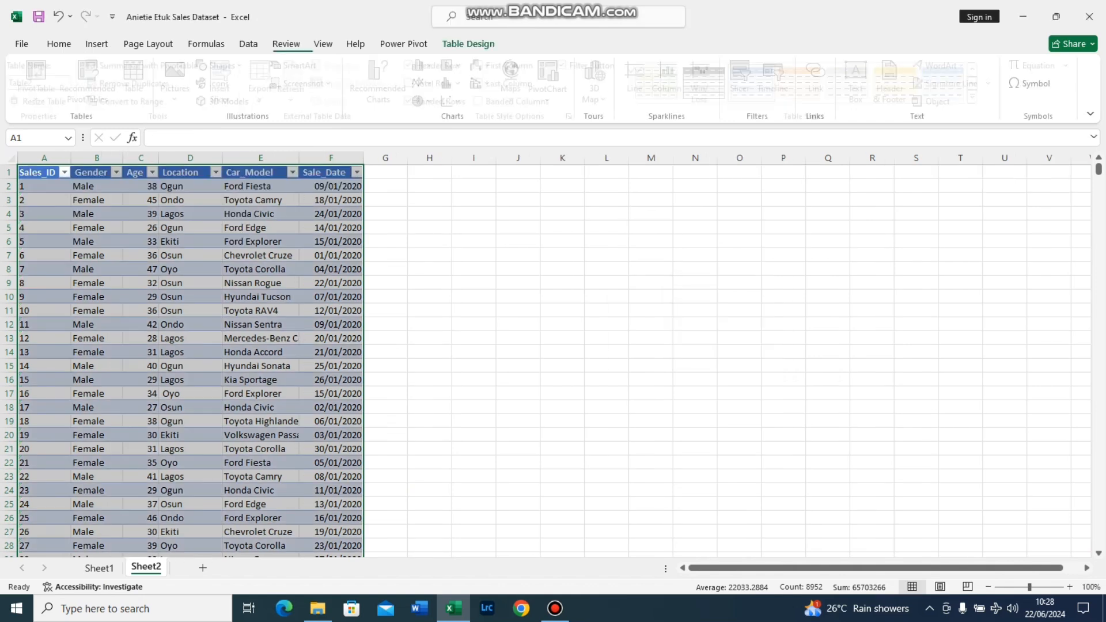
Try several table style colours on the sales table, finishing with Blue, Table Style Light 9.
{"action": "left_click", "coordinate": [260, 227]}
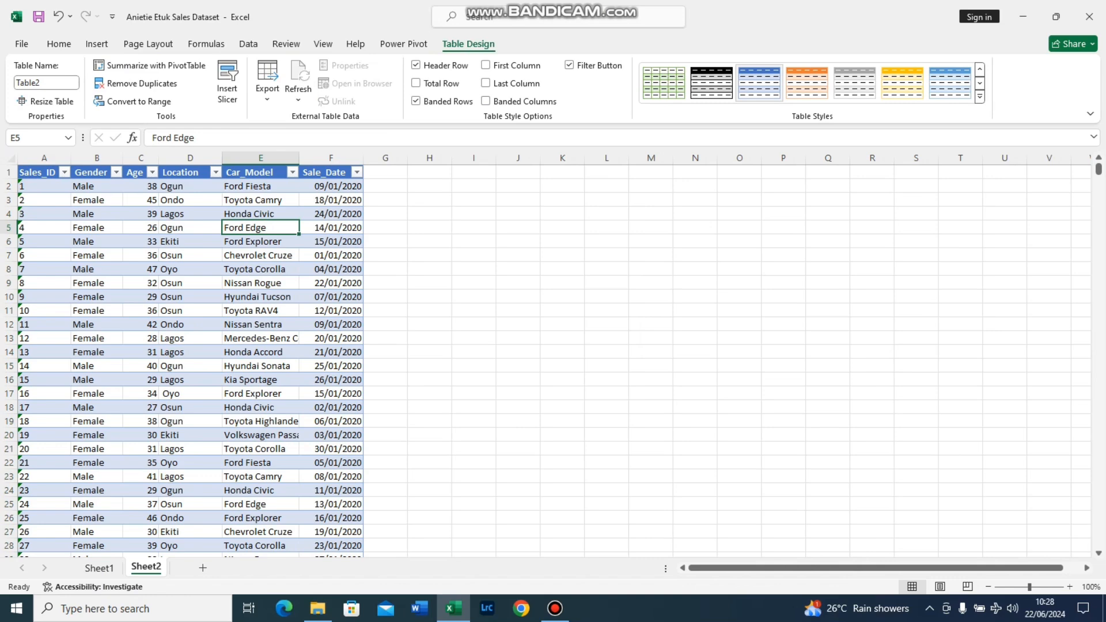
{"action": "left_click", "coordinate": [711, 83]}
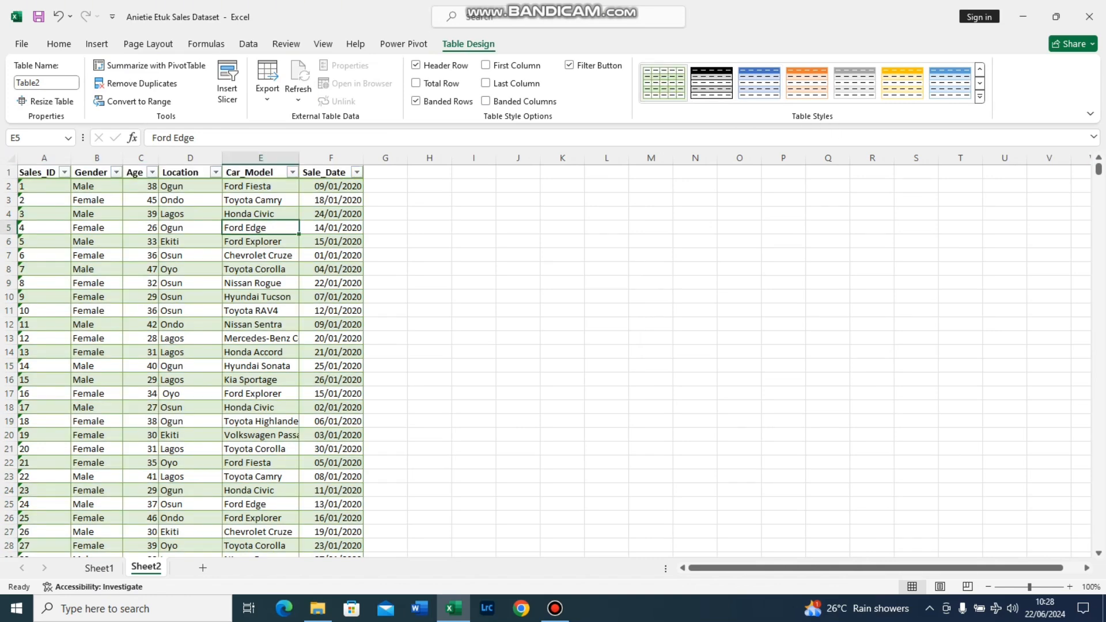
{"action": "left_click", "coordinate": [807, 83]}
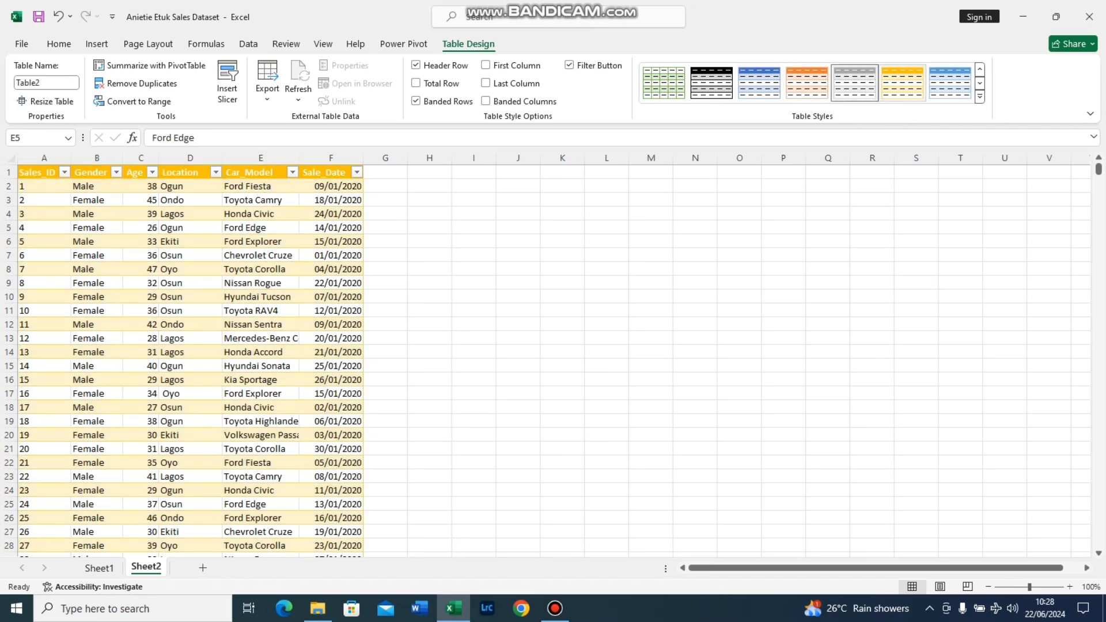
{"action": "left_click", "coordinate": [950, 83]}
{"action": "left_click", "coordinate": [979, 96]}
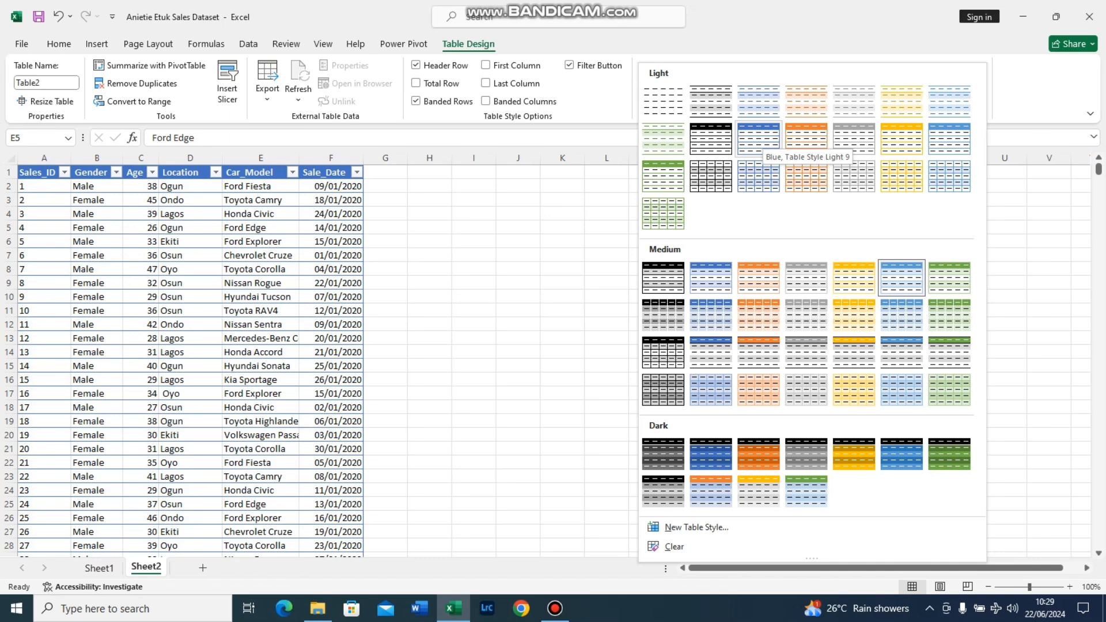
{"action": "left_click", "coordinate": [758, 138]}
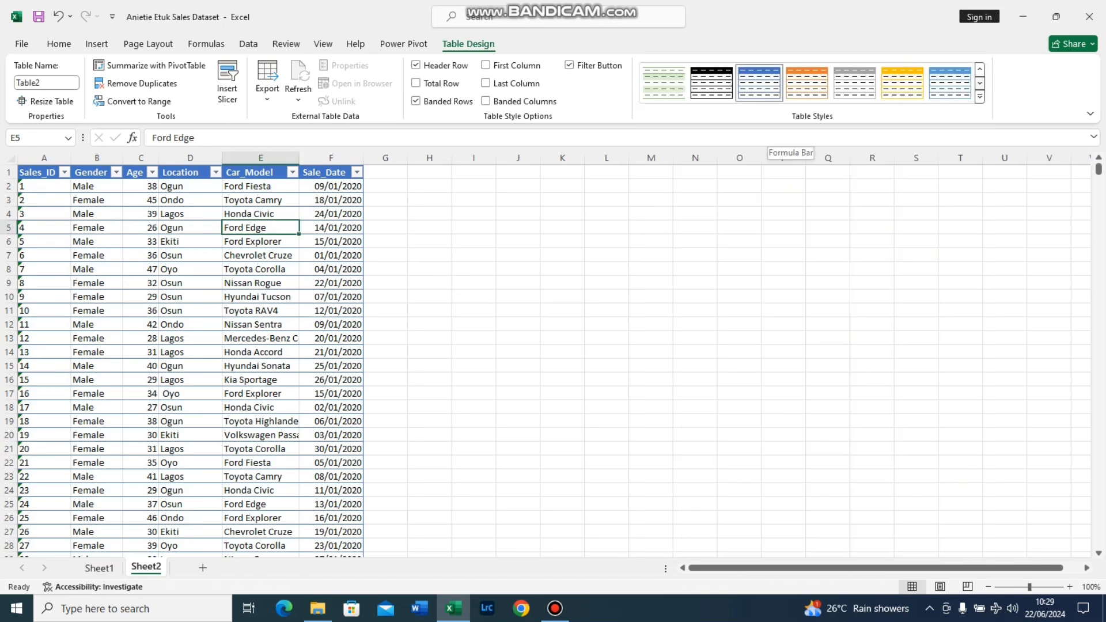
Apply the blue banded style from the first row of the Medium table styles to the sales table.
{"action": "left_click", "coordinate": [979, 97]}
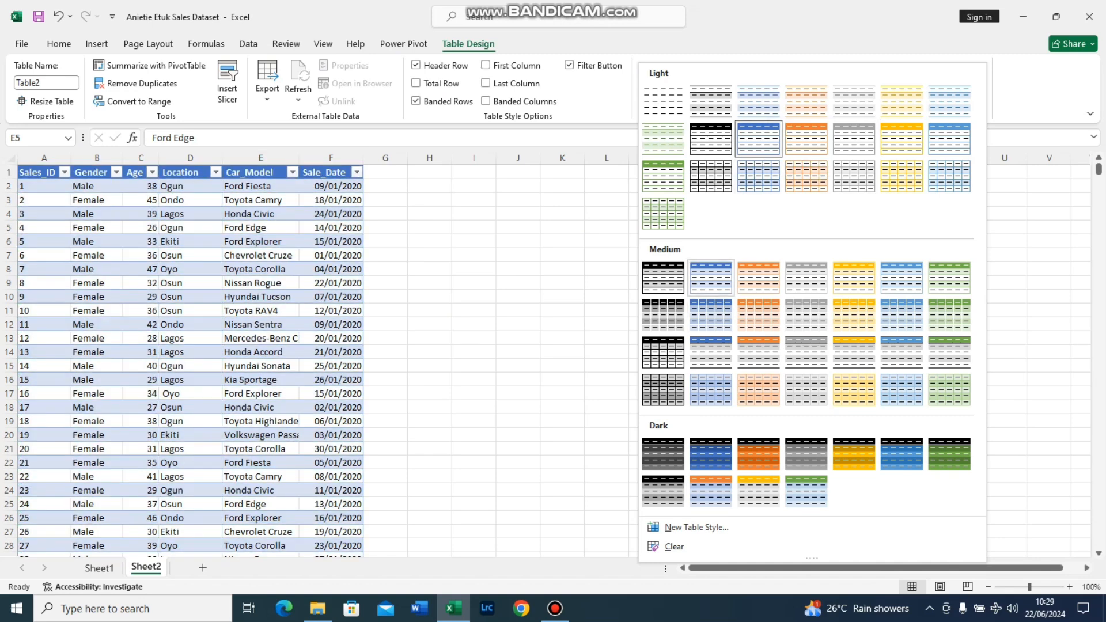
{"action": "left_click", "coordinate": [710, 277]}
{"action": "left_click", "coordinate": [141, 213]}
{"action": "left_click", "coordinate": [260, 241]}
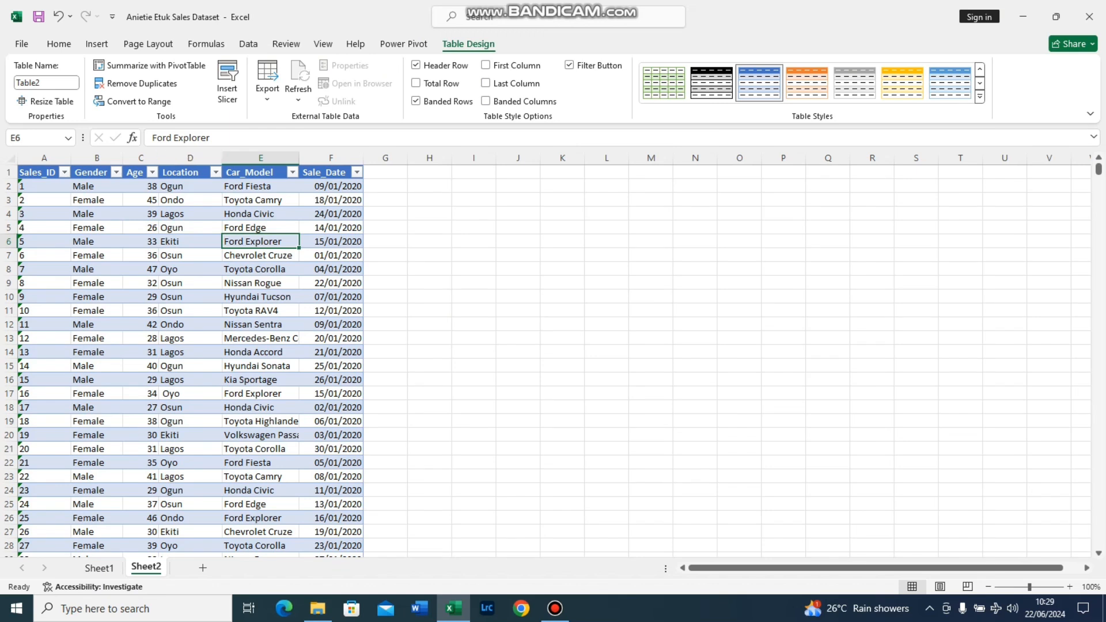
Filter the table's Location column to show only Ekiti and select the filtered column to inspect it.
{"action": "left_click", "coordinate": [215, 172]}
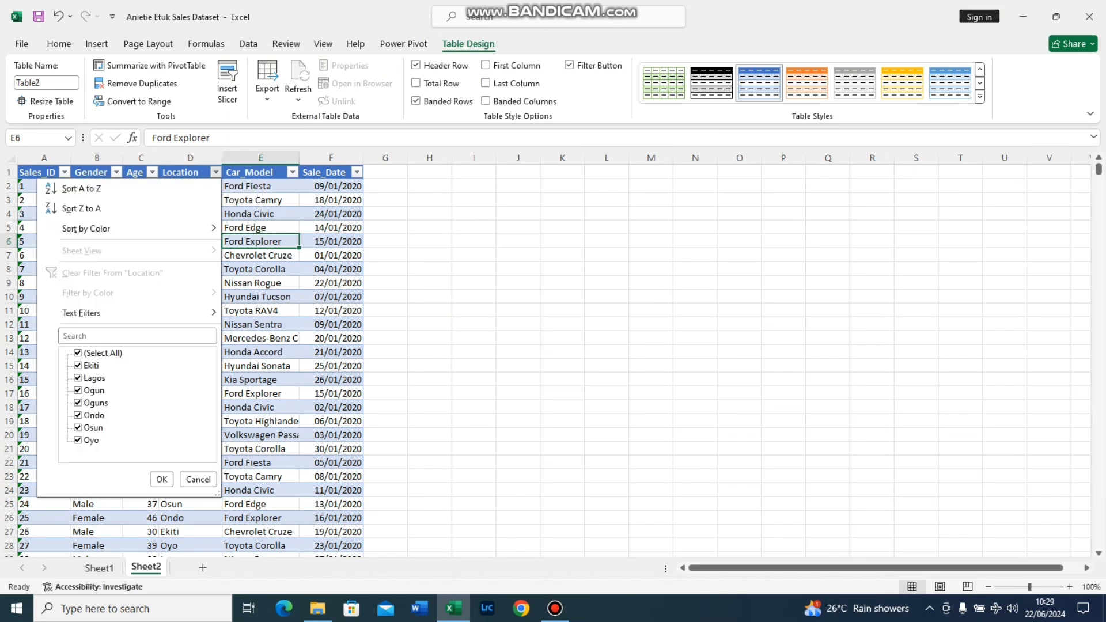
{"action": "left_click", "coordinate": [77, 352]}
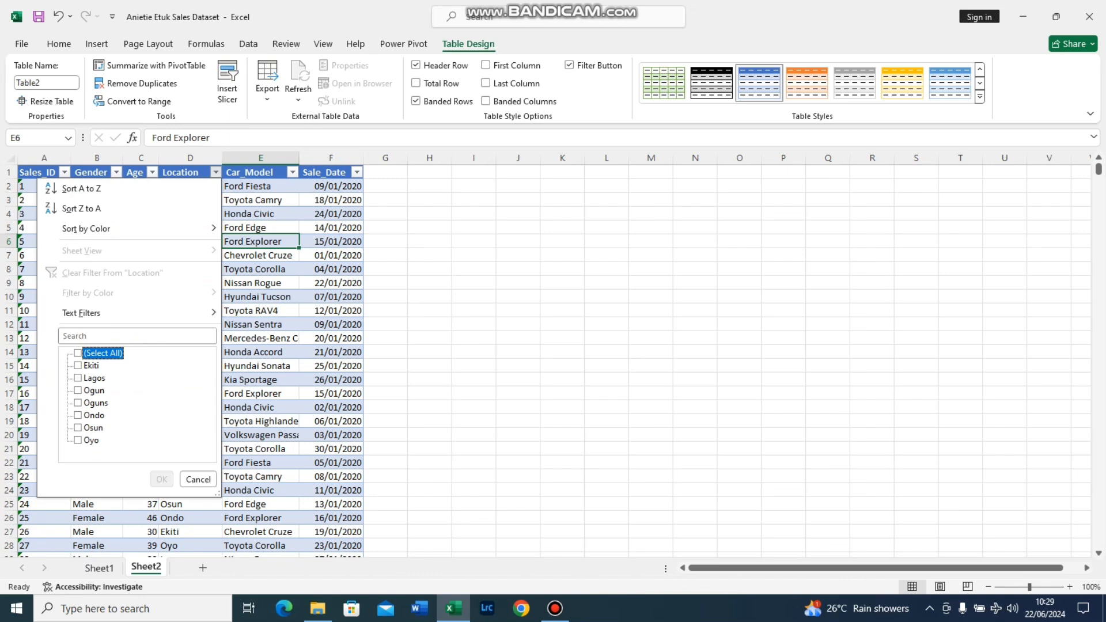
{"action": "left_click", "coordinate": [78, 365]}
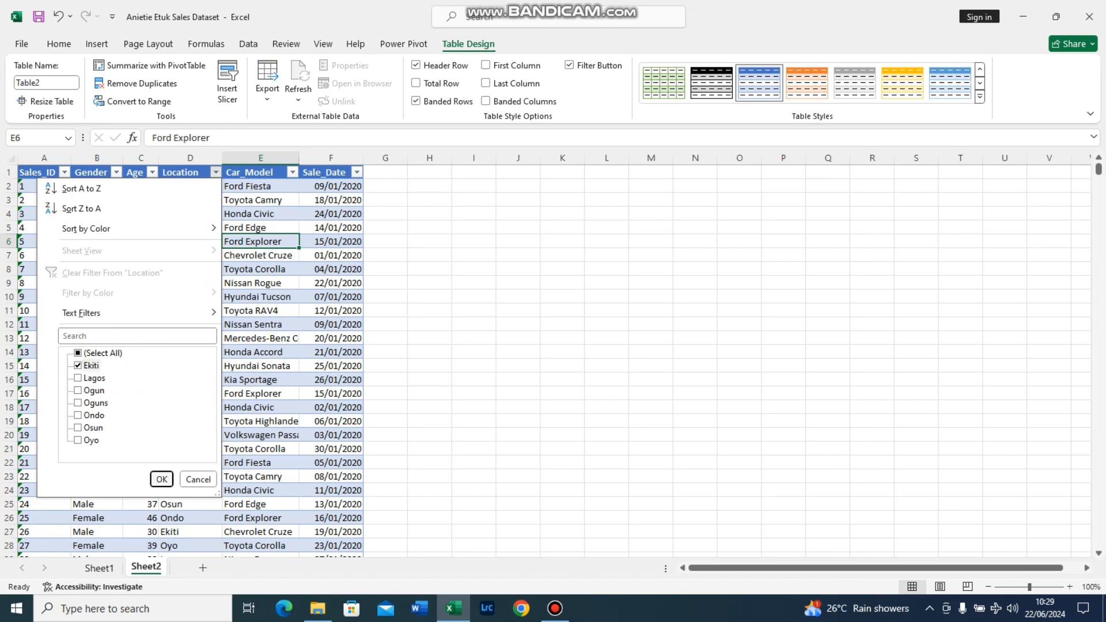
{"action": "left_click", "coordinate": [162, 479]}
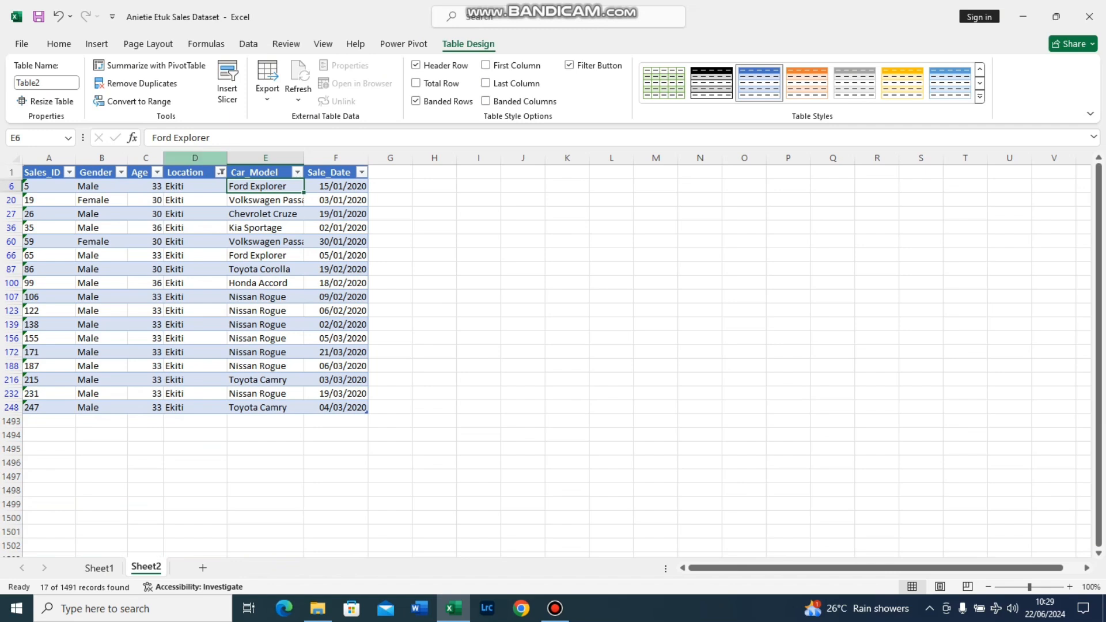
{"action": "left_click", "coordinate": [195, 158]}
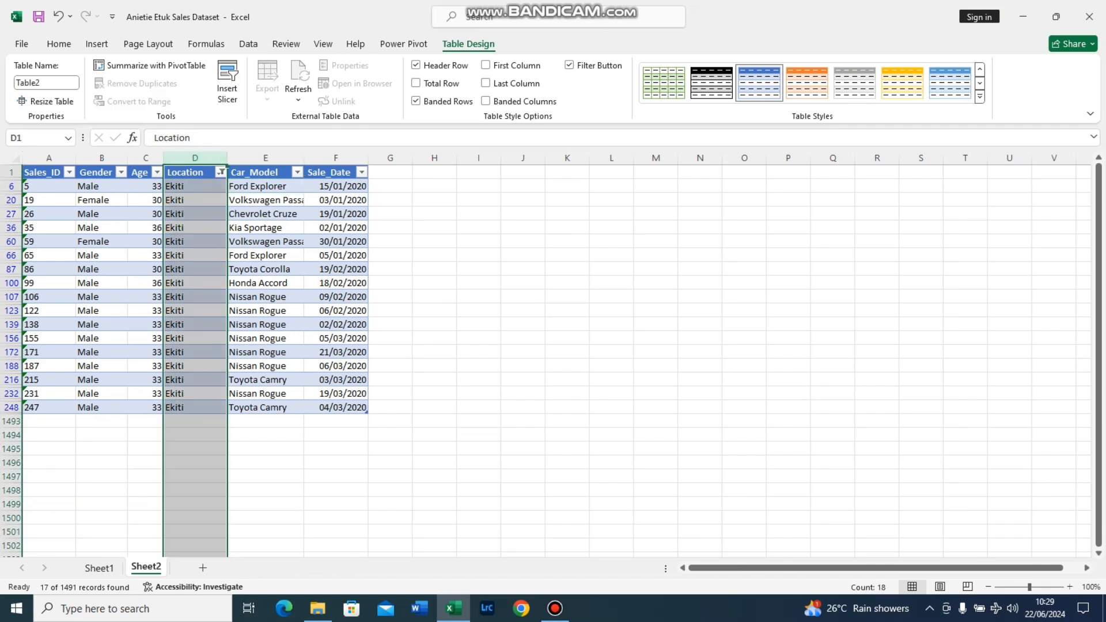
{"action": "left_click", "coordinate": [195, 228]}
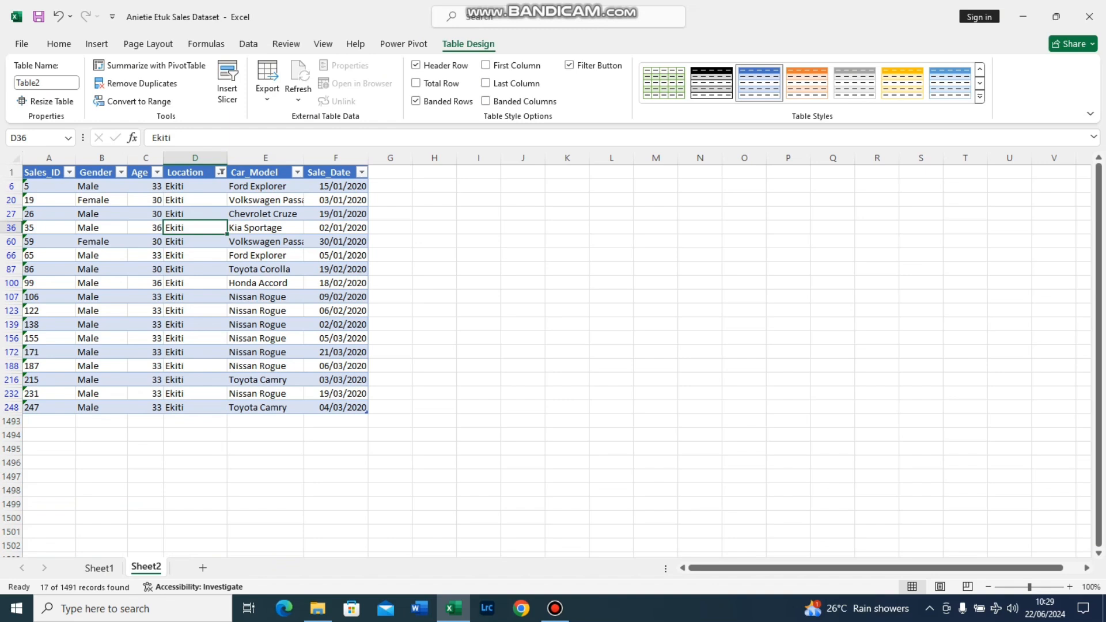
Clear the filter from the table's Location column.
{"action": "left_click", "coordinate": [221, 172]}
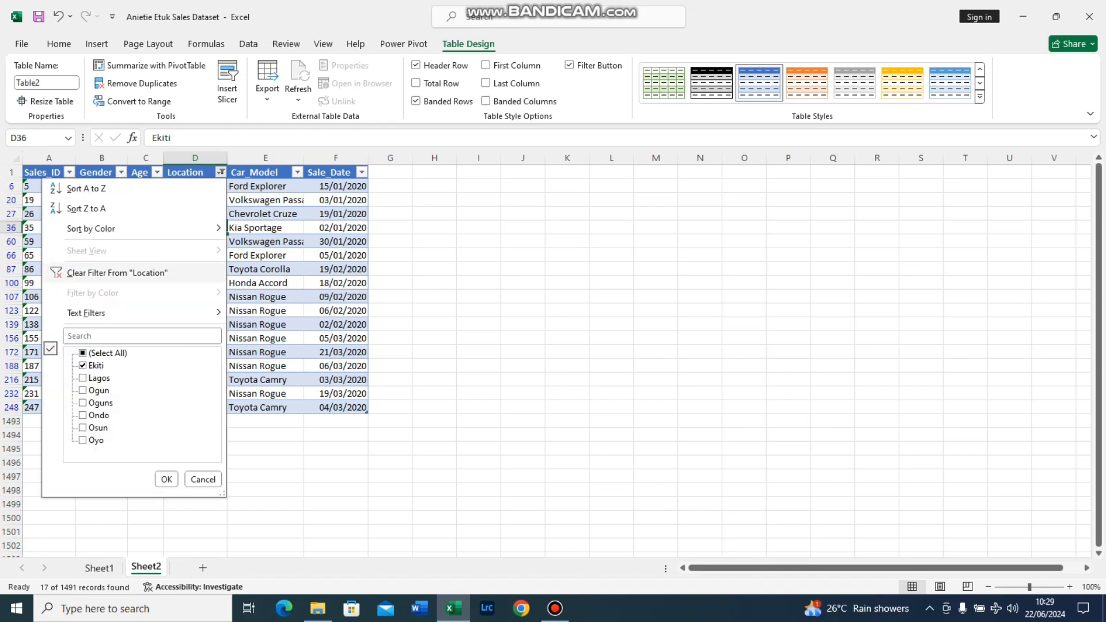
{"action": "left_click", "coordinate": [117, 272]}
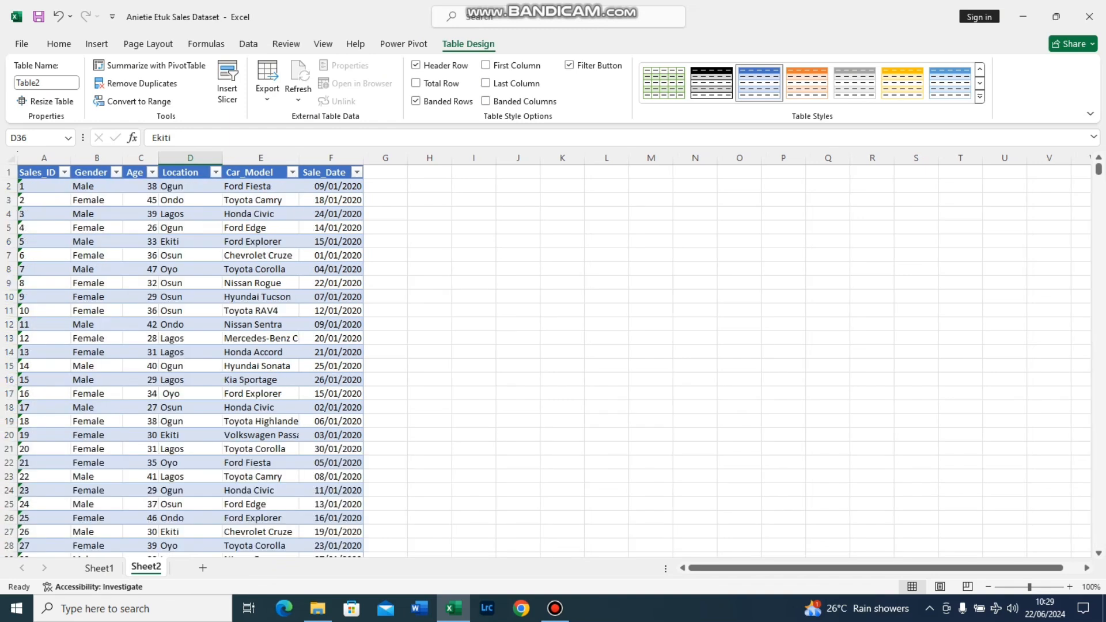
{"action": "left_click", "coordinate": [190, 296]}
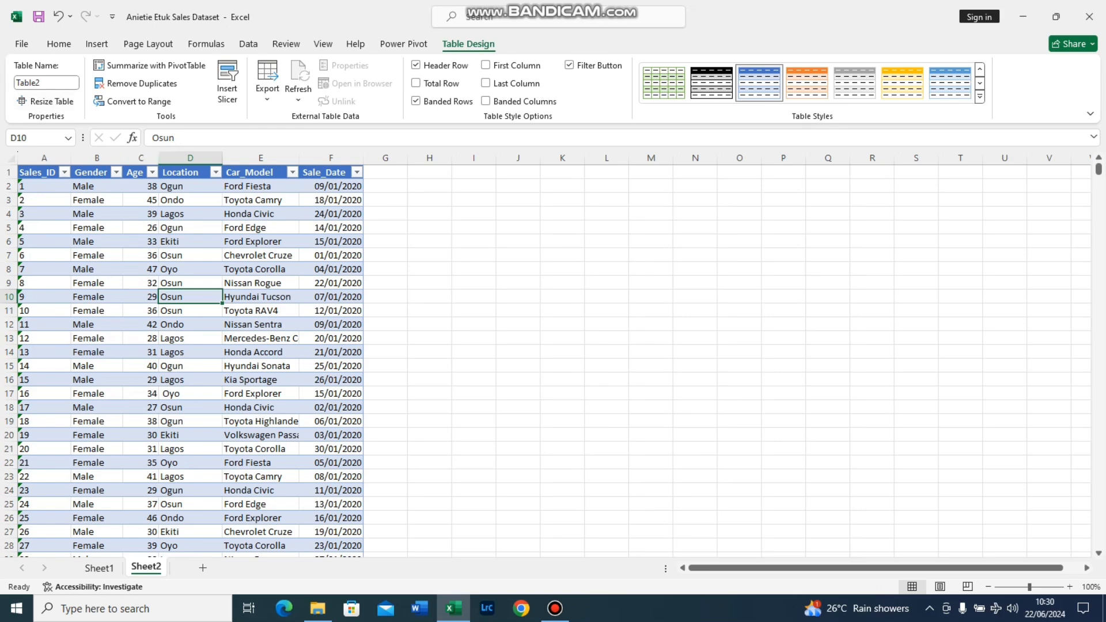
Insert a slicer for the Location field and move it closer to the table, near its upper rows.
{"action": "left_click", "coordinate": [59, 45]}
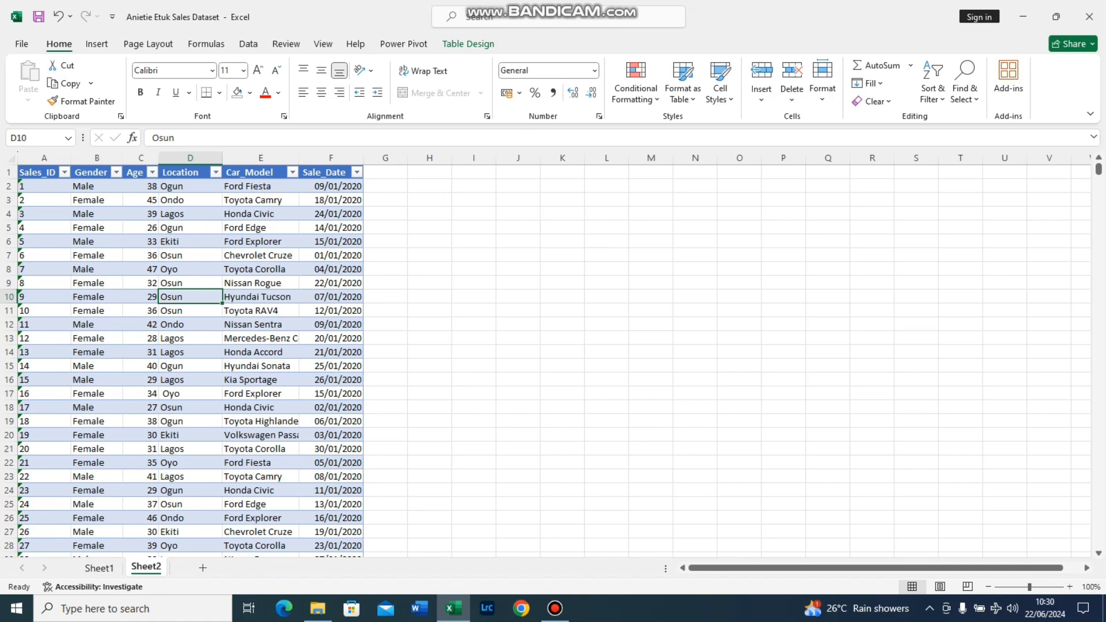
{"action": "left_click", "coordinate": [404, 44]}
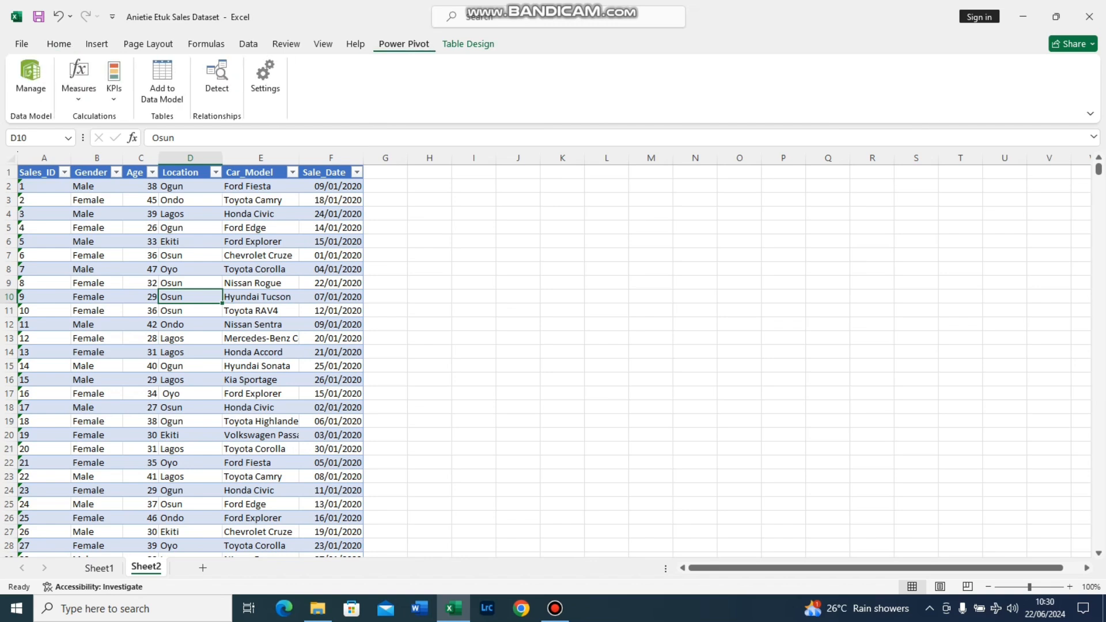
{"action": "left_click", "coordinate": [467, 44]}
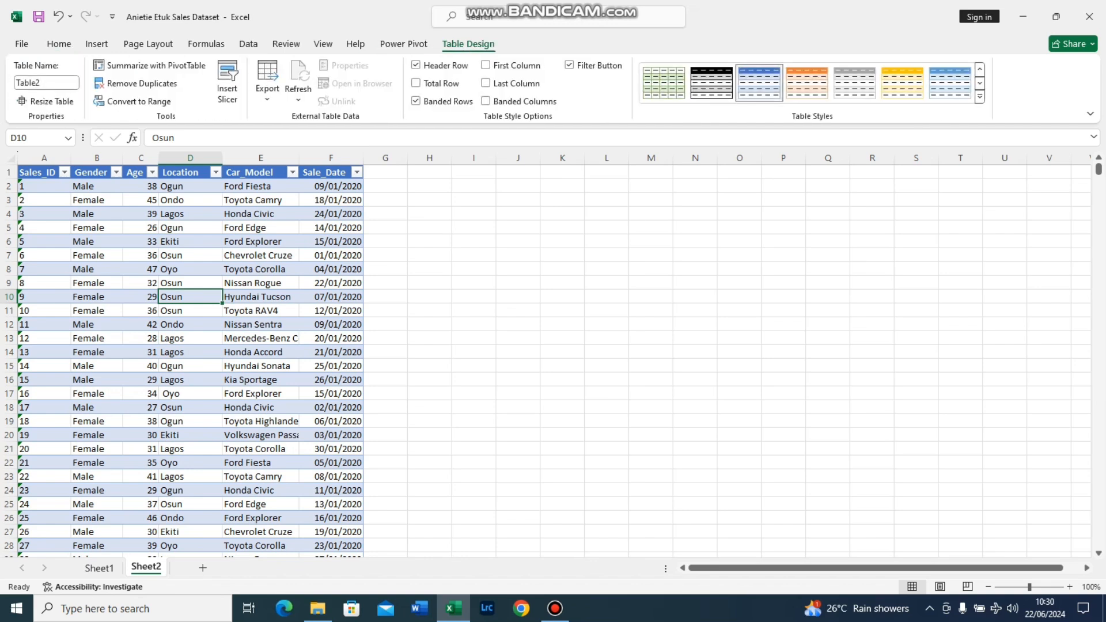
{"action": "left_click", "coordinate": [228, 81]}
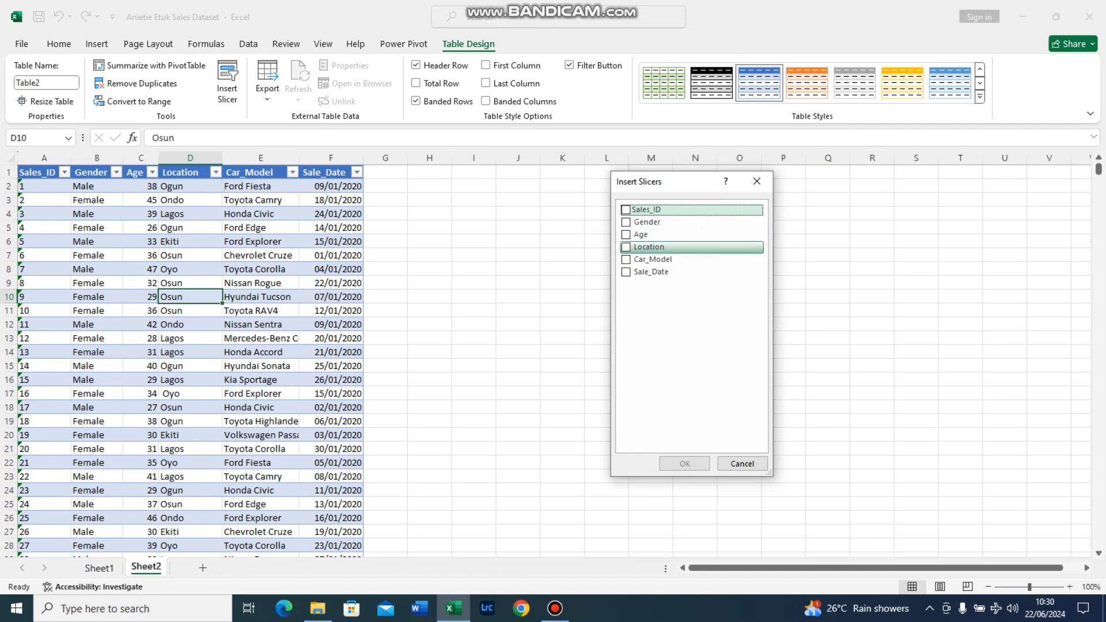
{"action": "left_click", "coordinate": [626, 247]}
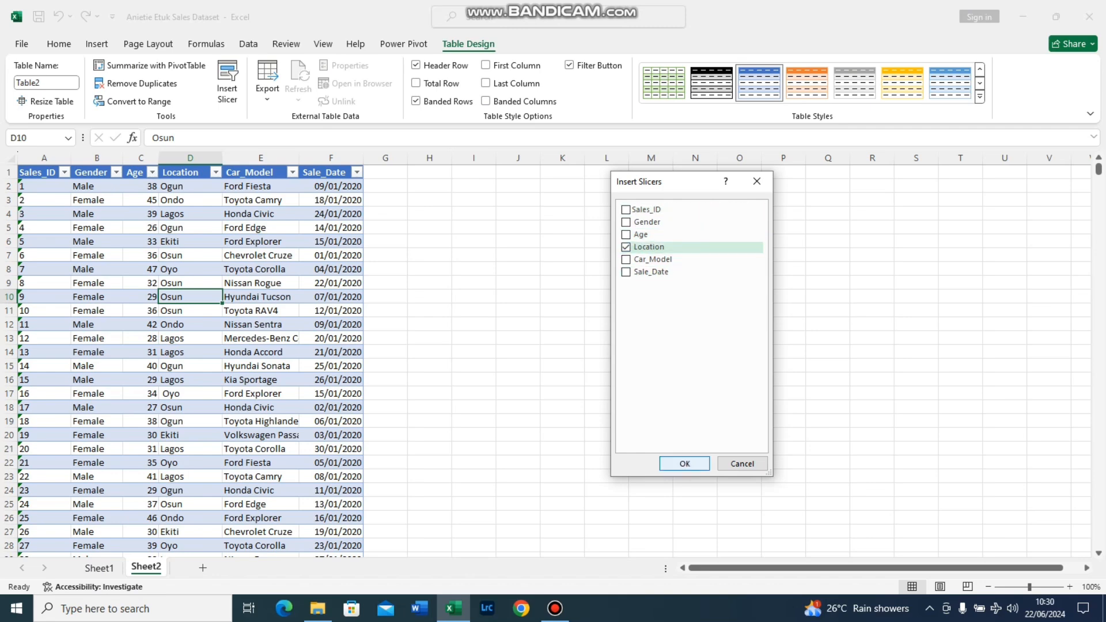
{"action": "key", "text": "Return"}
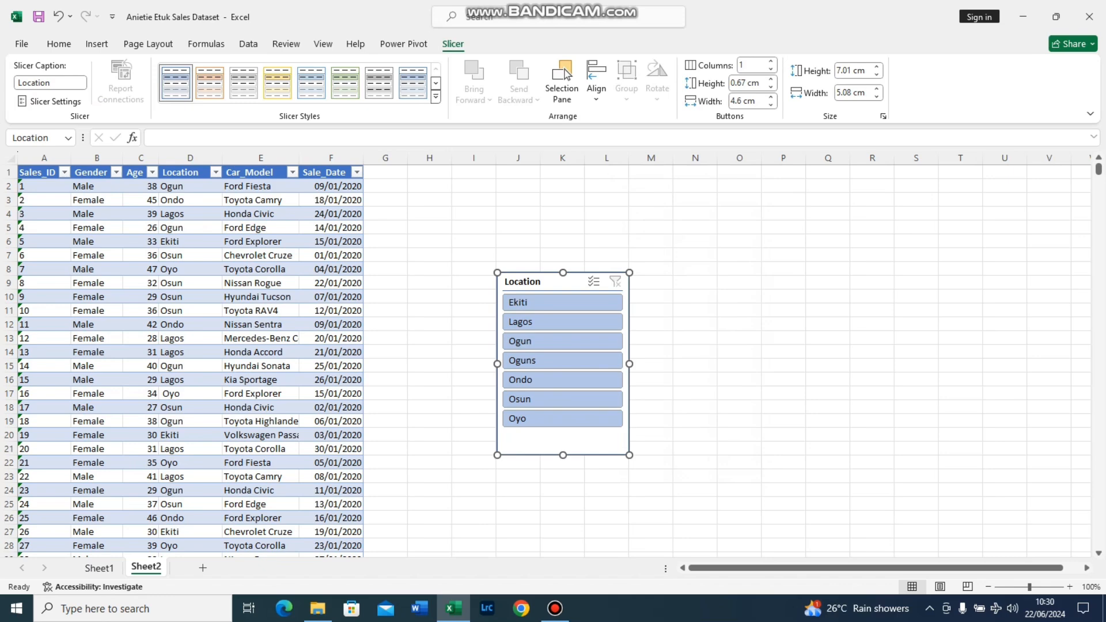
{"action": "left_click_drag", "start_coordinate": [558, 282], "coordinate": [515, 213]}
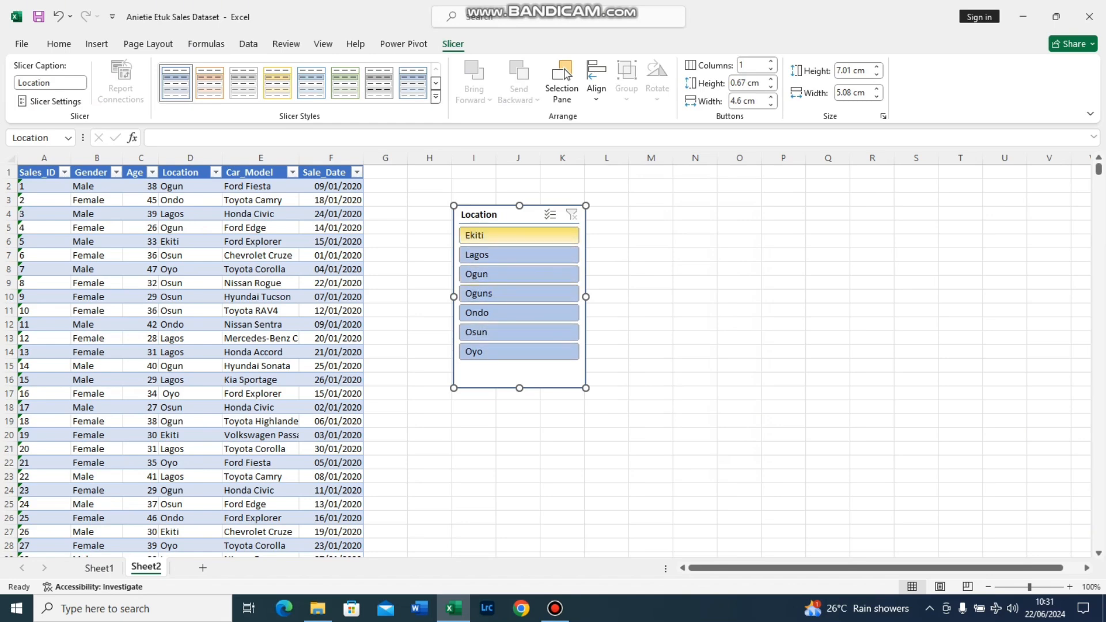
Use the Location slicer to filter the table by Ekiti, Lagos, Ogun, Oguns, Ondo and Oyo in turn.
{"action": "left_click", "coordinate": [519, 235]}
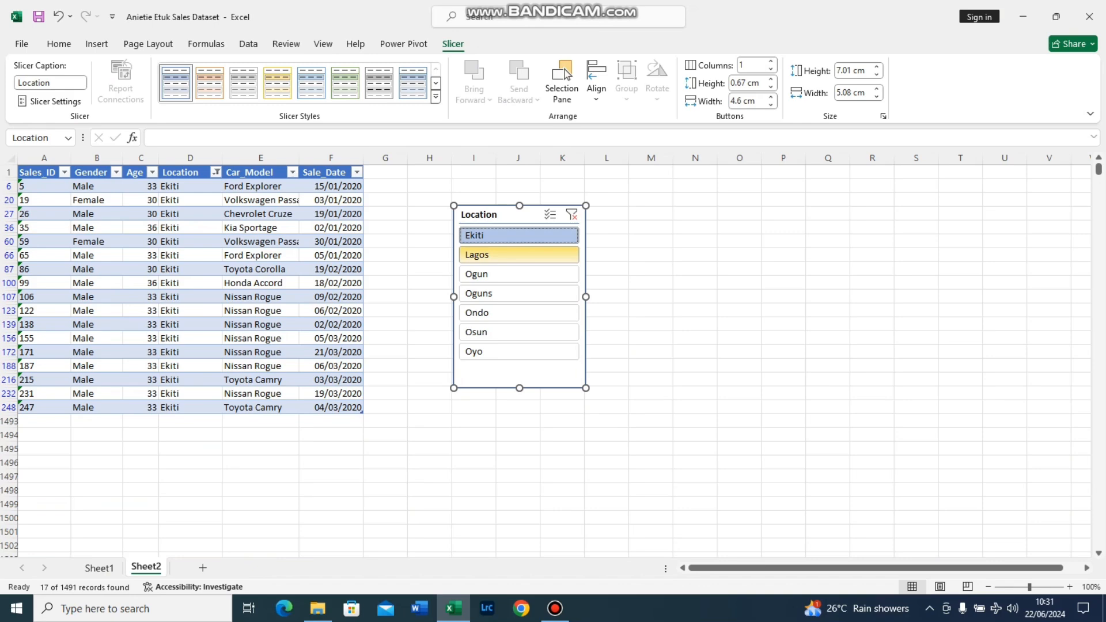
{"action": "left_click", "coordinate": [518, 255]}
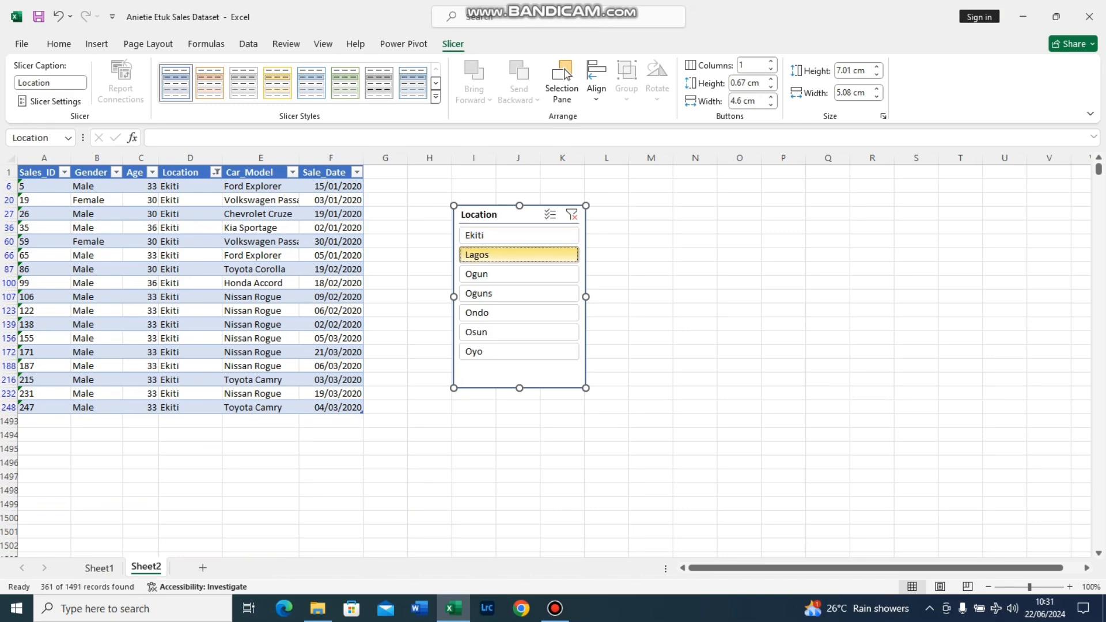
{"action": "left_click", "coordinate": [519, 275]}
{"action": "left_click", "coordinate": [518, 293]}
{"action": "left_click", "coordinate": [518, 312]}
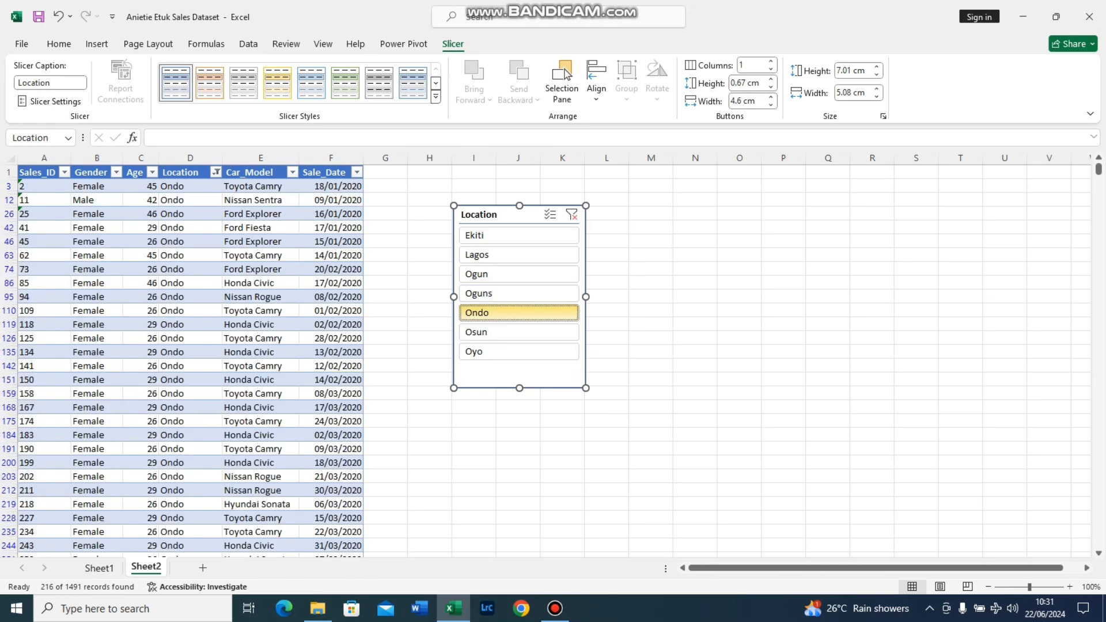
{"action": "left_click", "coordinate": [519, 352]}
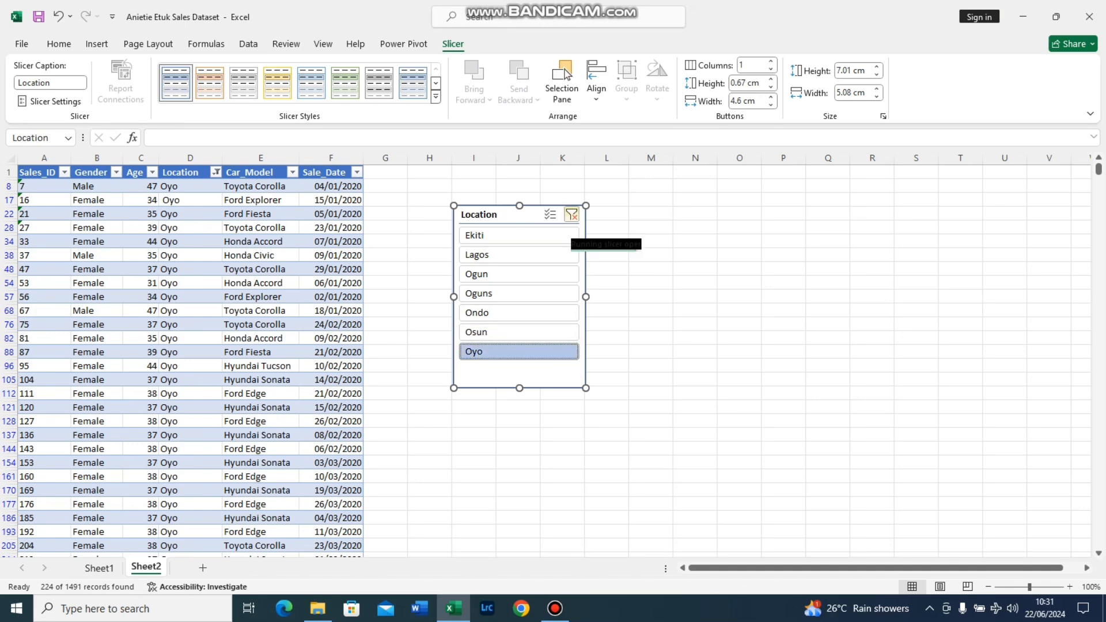
Clear the Location slicer's filter and turn on its multi-select mode.
{"action": "left_click", "coordinate": [571, 215]}
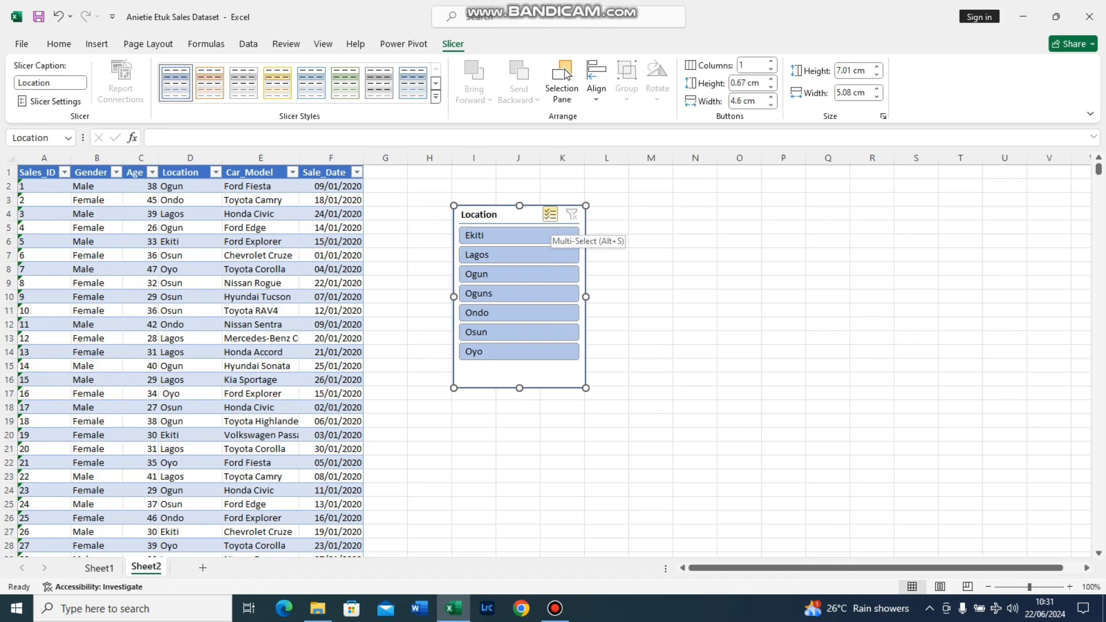
{"action": "left_click", "coordinate": [550, 215]}
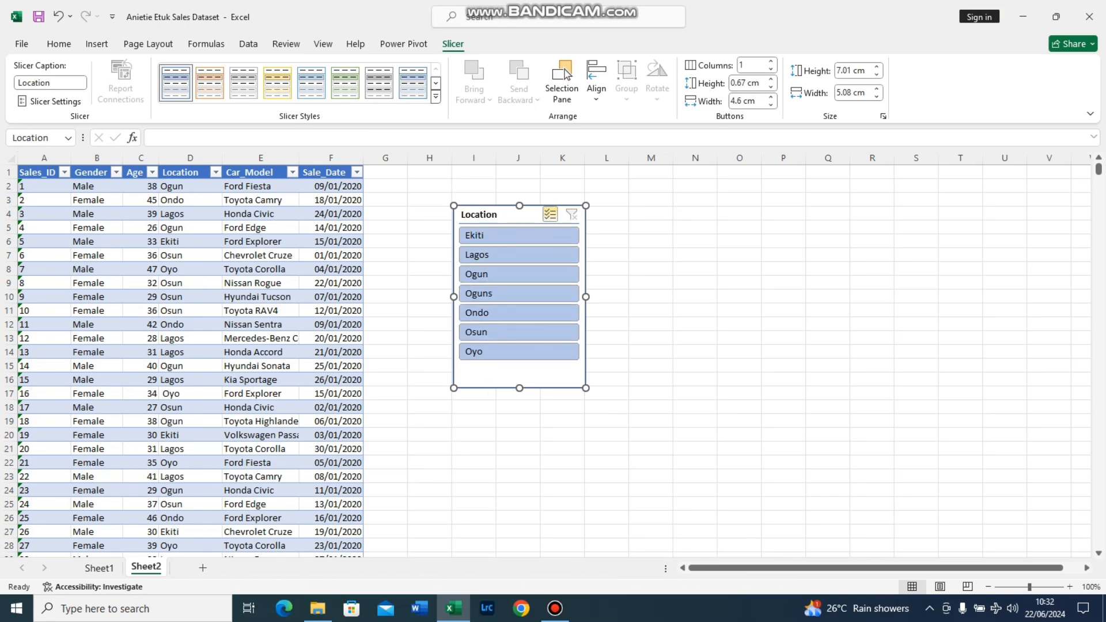
Use the Location slicer's multi-select to exclude Ekiti, Oguns, Ondo, Osun and Oyo, leaving Lagos and Ogun, and clear the filter.
{"action": "left_click", "coordinate": [550, 214]}
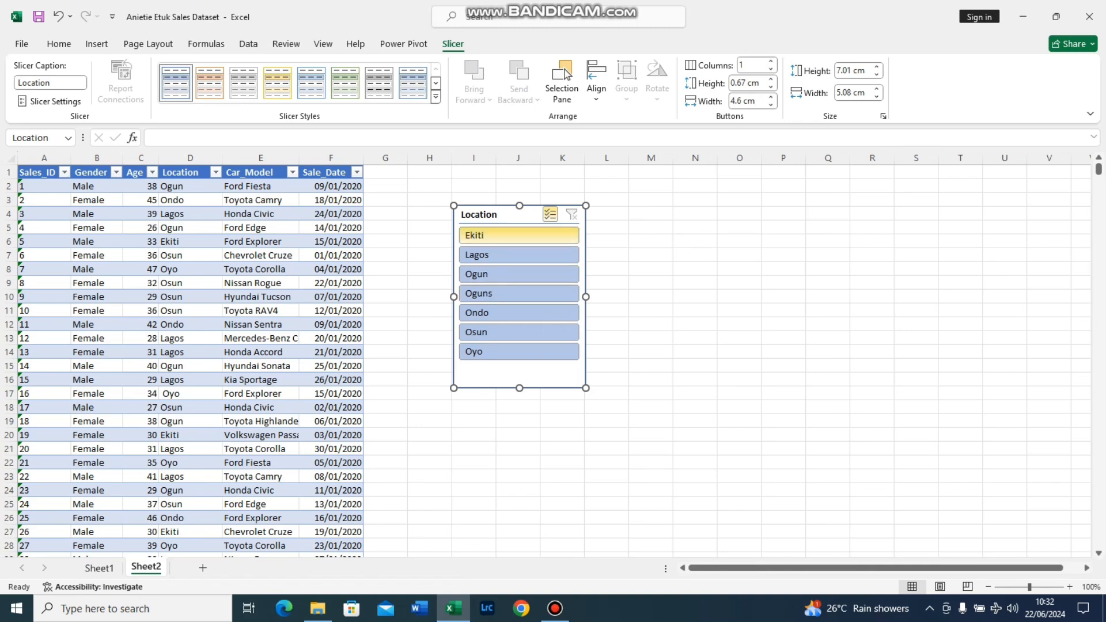
{"action": "left_click", "coordinate": [519, 235]}
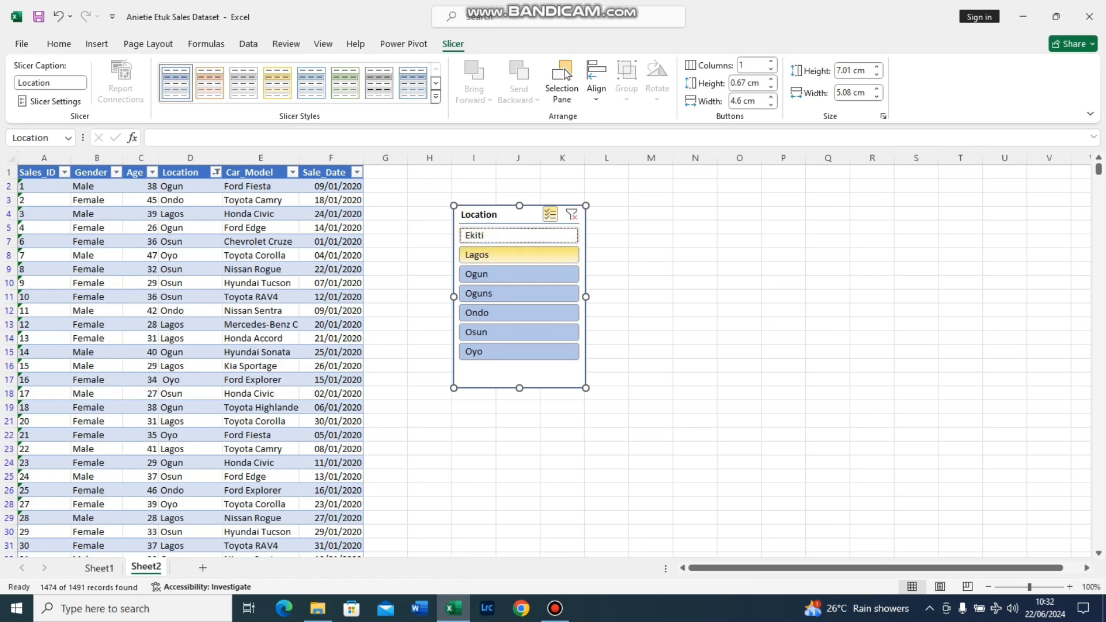
{"action": "left_click", "coordinate": [519, 293]}
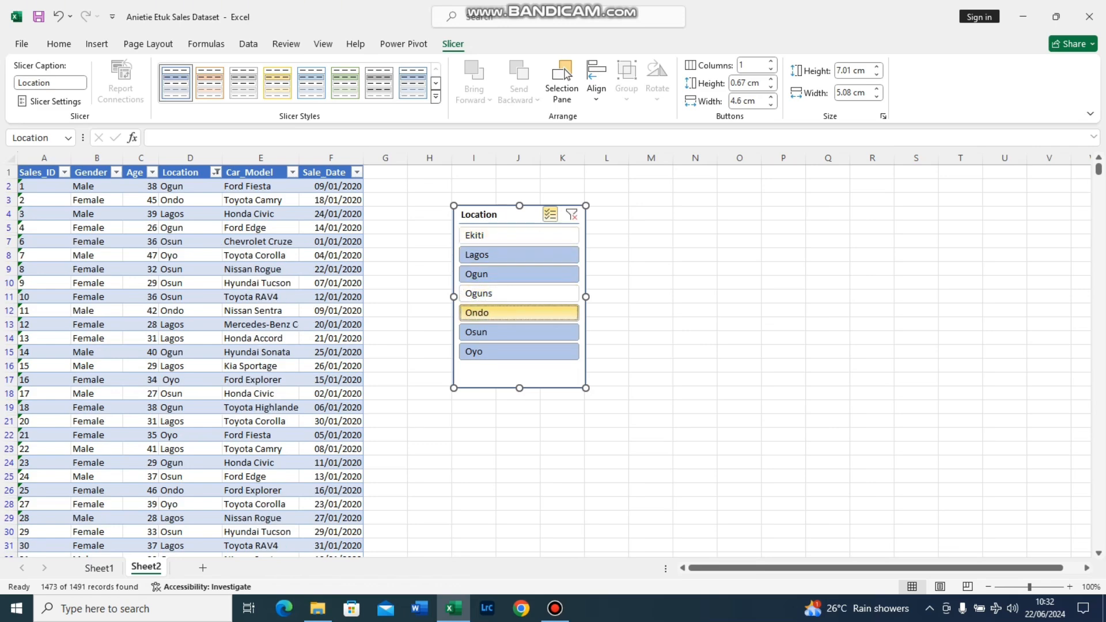
{"action": "left_click", "coordinate": [518, 312]}
{"action": "left_click", "coordinate": [519, 331]}
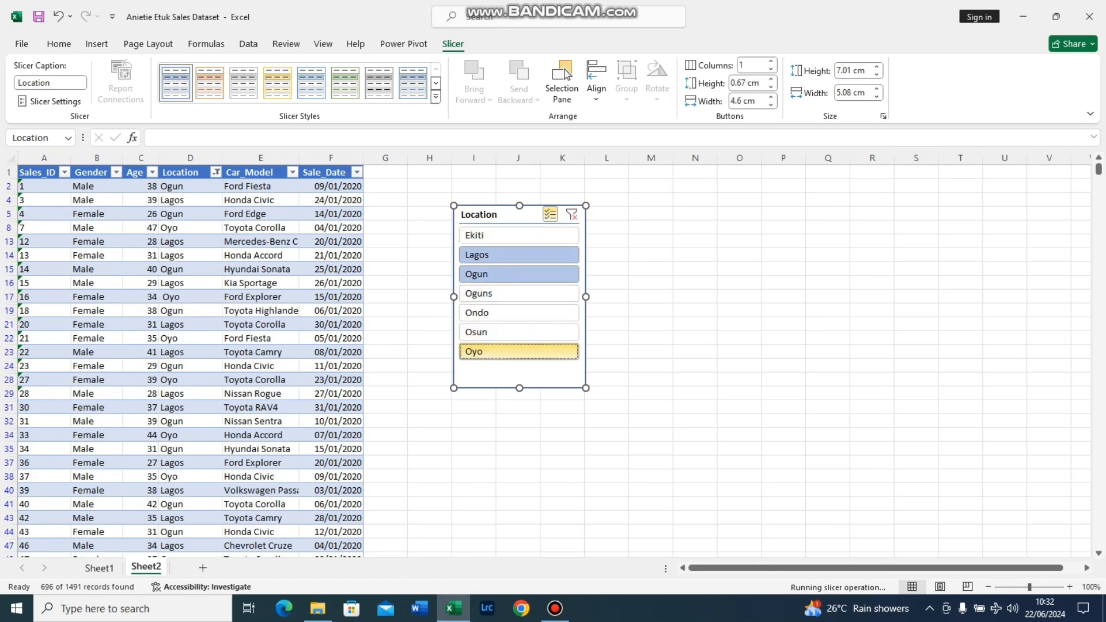
{"action": "left_click", "coordinate": [519, 352]}
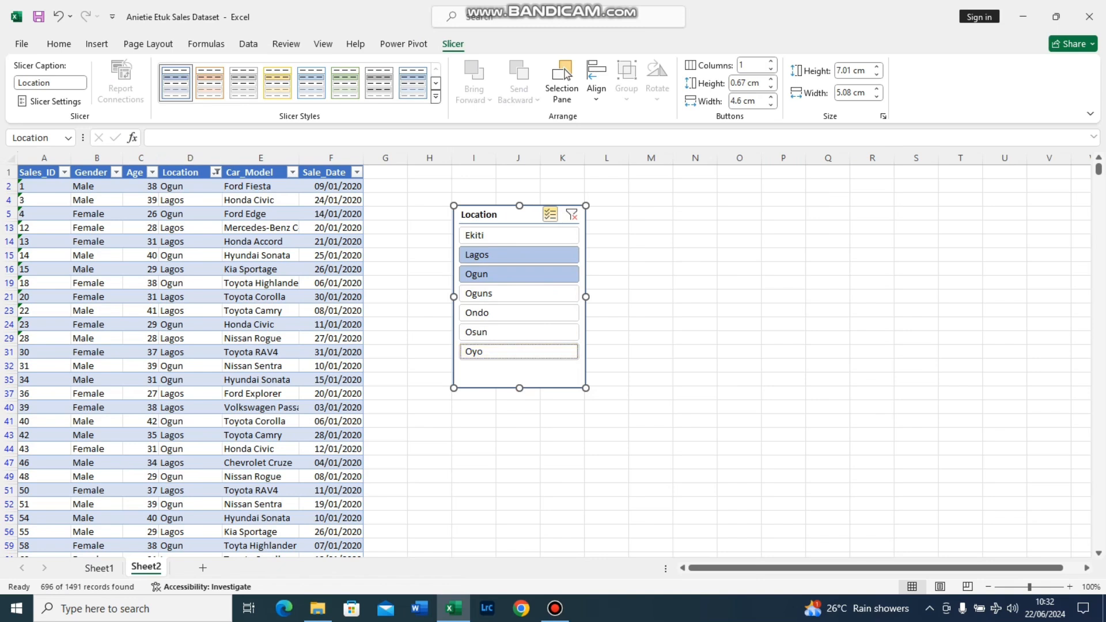
{"action": "left_click", "coordinate": [571, 215]}
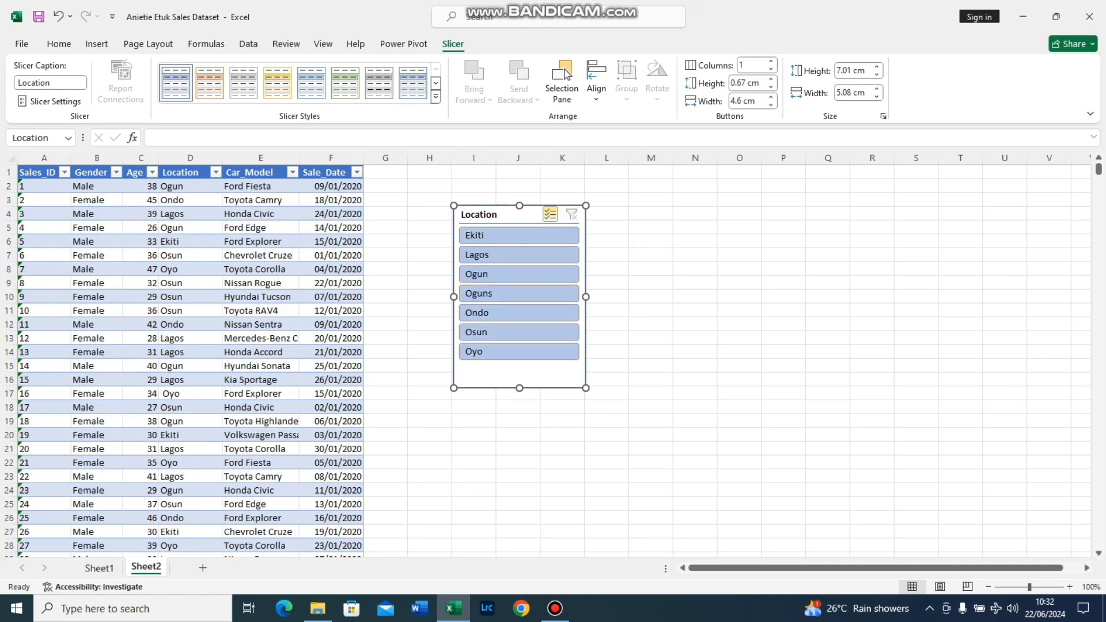
Exclude Ekiti, Lagos, Ogun, Oguns, Osun and Ondo in the Location slicer to leave only Oyo, and clear the filter.
{"action": "left_click", "coordinate": [519, 235]}
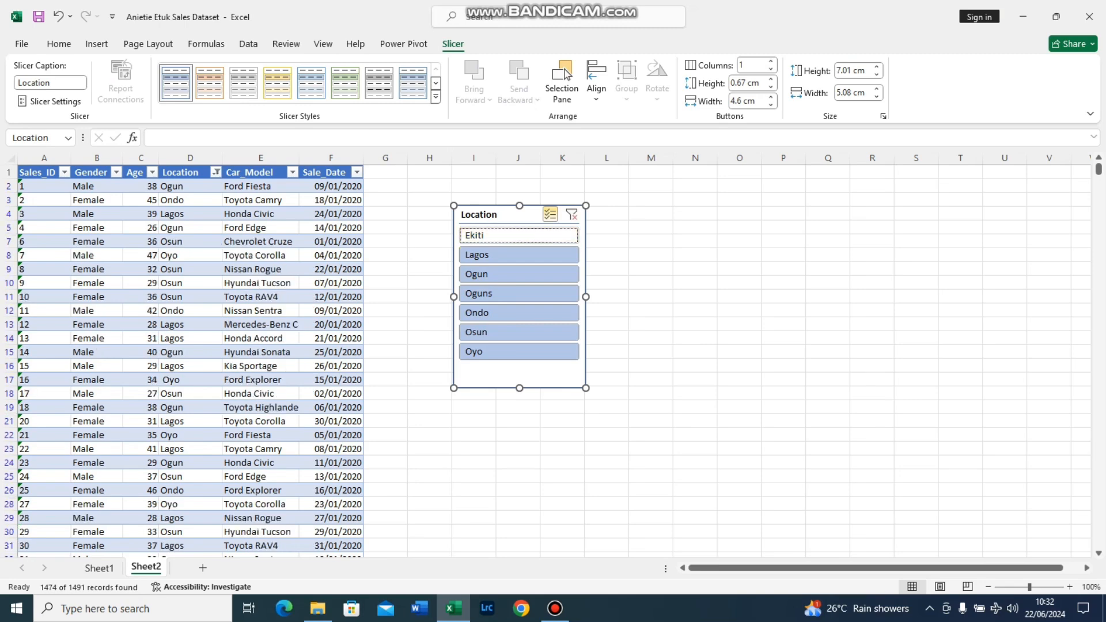
{"action": "left_click", "coordinate": [518, 255]}
{"action": "left_click", "coordinate": [519, 274]}
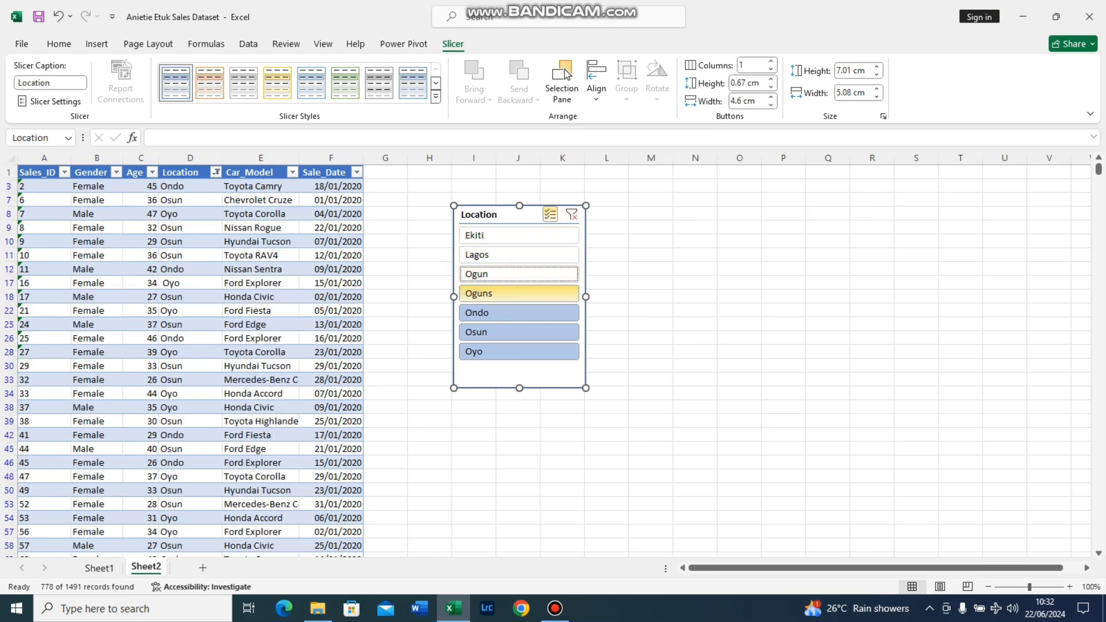
{"action": "left_click", "coordinate": [518, 293]}
{"action": "left_click", "coordinate": [519, 332]}
{"action": "left_click", "coordinate": [519, 312]}
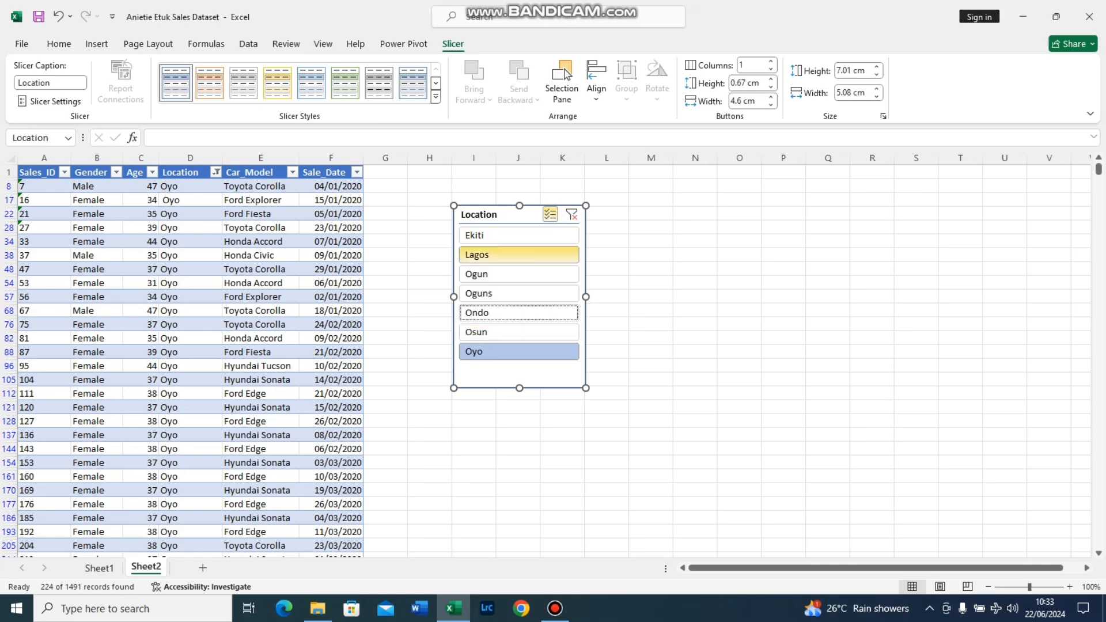
{"action": "left_click", "coordinate": [550, 215]}
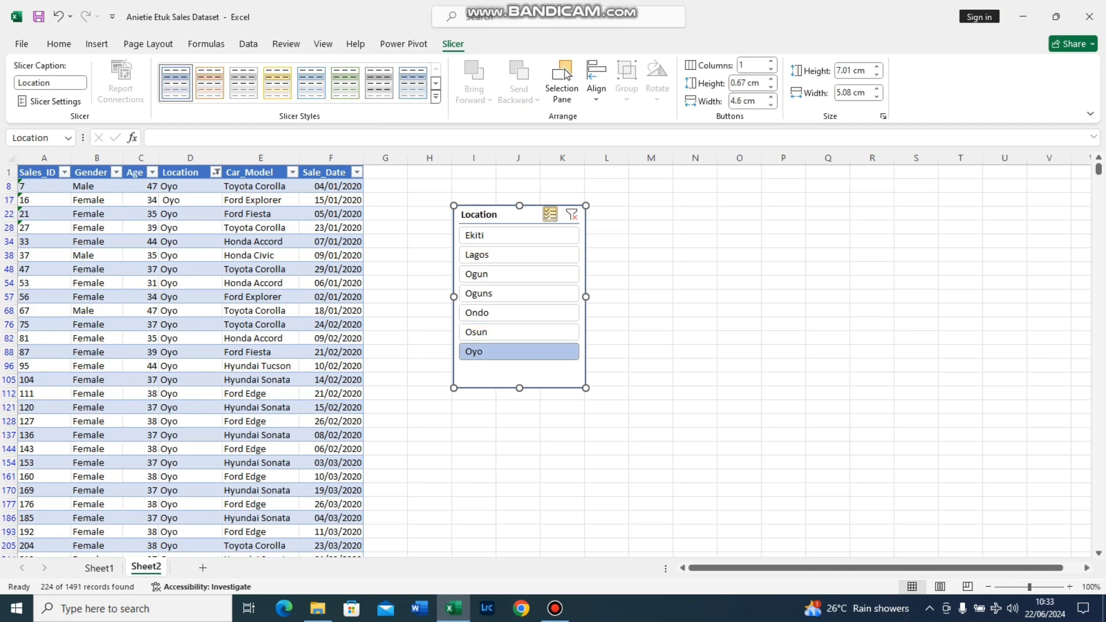
{"action": "left_click", "coordinate": [572, 214]}
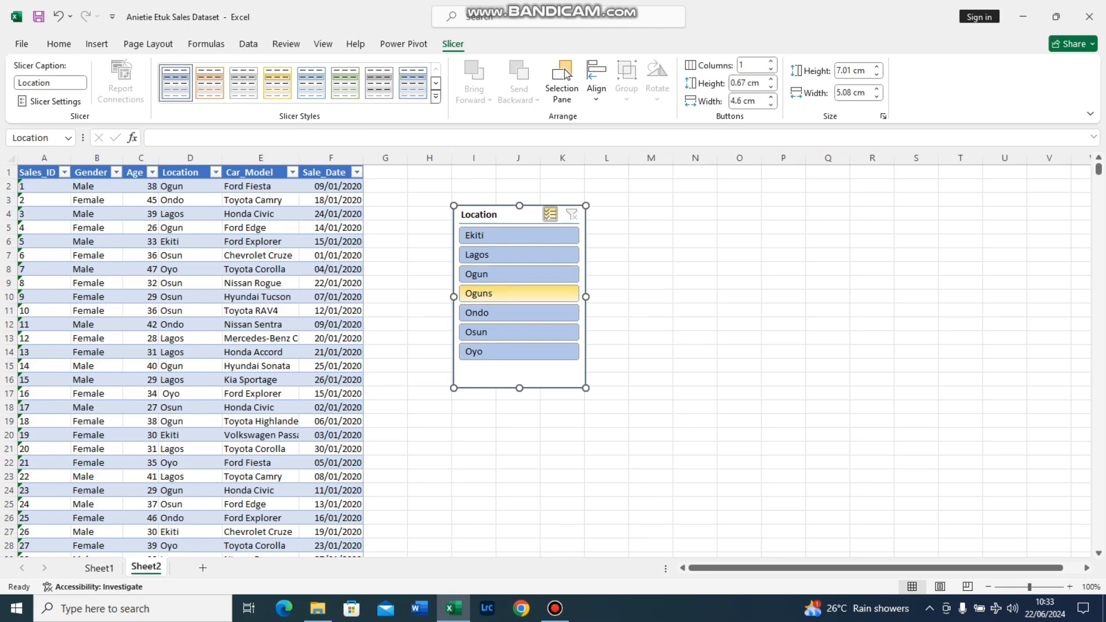
Exclude Oguns, Ondo and Osun from the table using the Location slicer.
{"action": "left_click", "coordinate": [518, 293]}
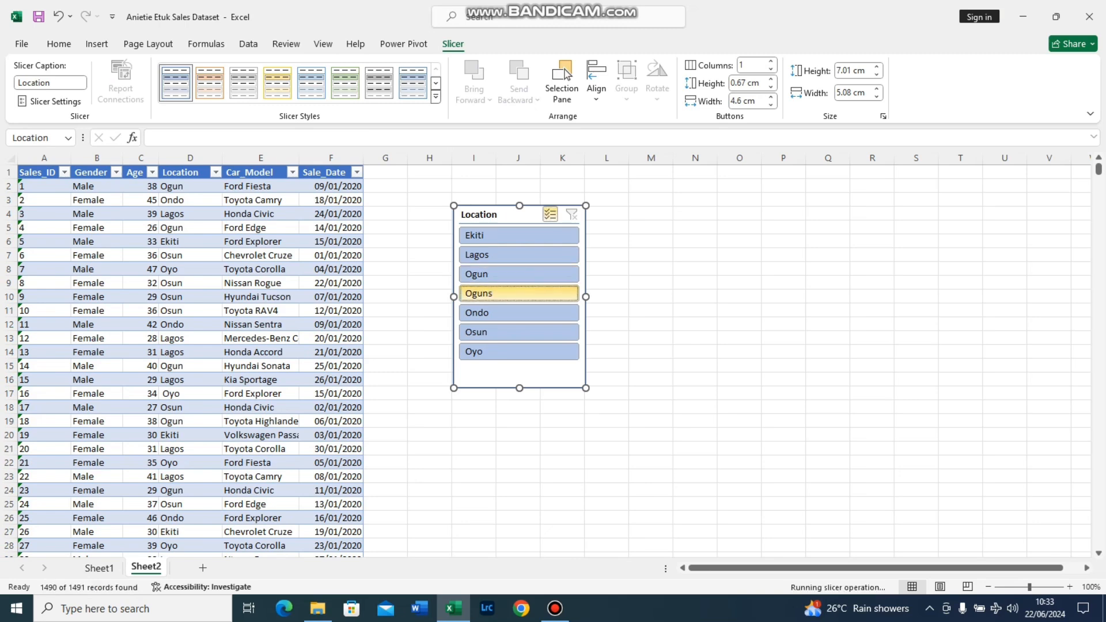
{"action": "left_click", "coordinate": [519, 312]}
{"action": "left_click", "coordinate": [518, 332]}
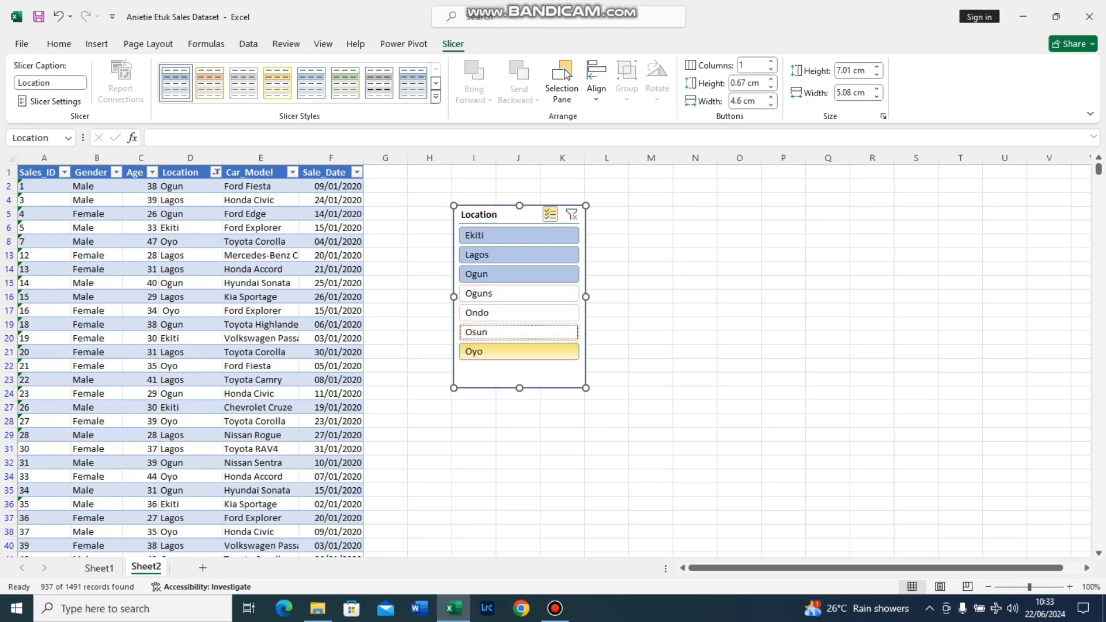